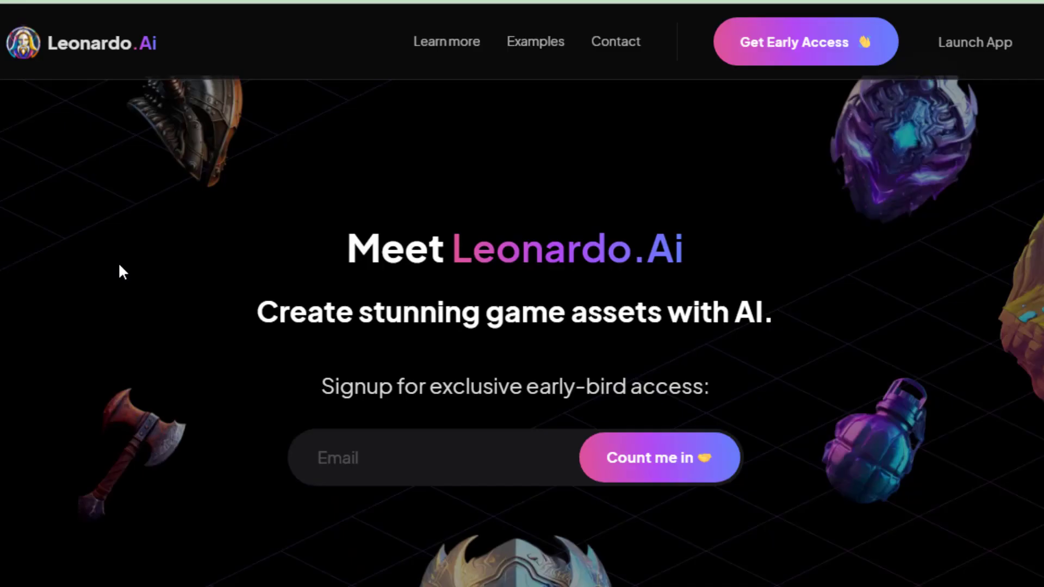
# Sign up for Leonardo.Ai early-bird access with your e-mail address
pyautogui.click(827, 61)
pyautogui.click(409, 396)
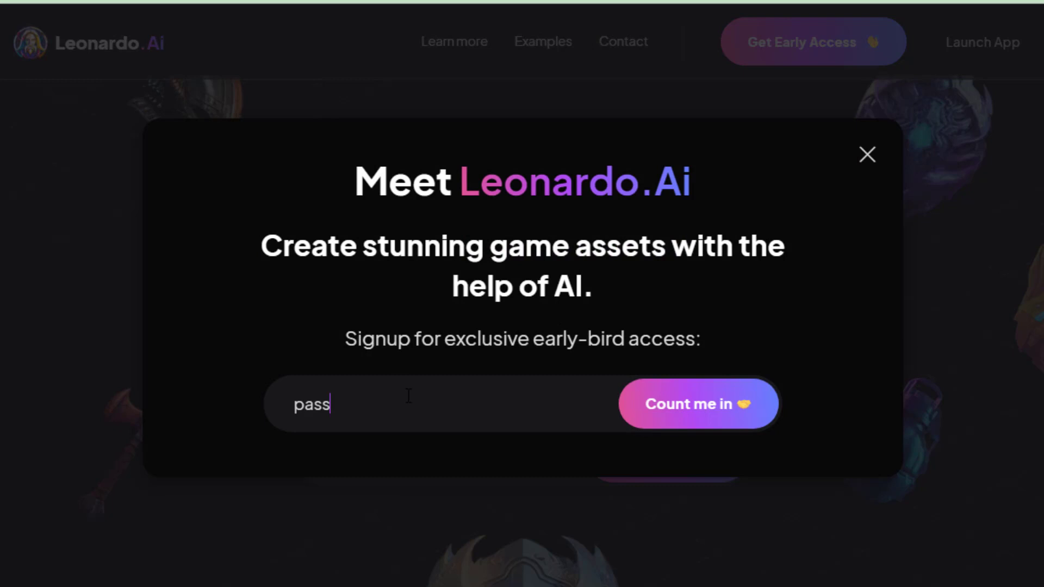
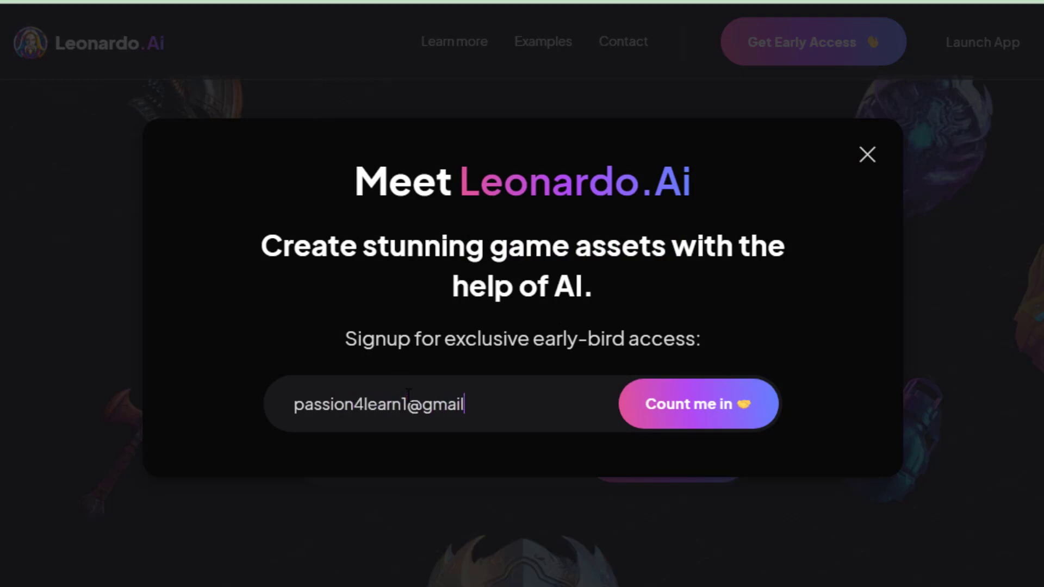
pyautogui.click(665, 409)
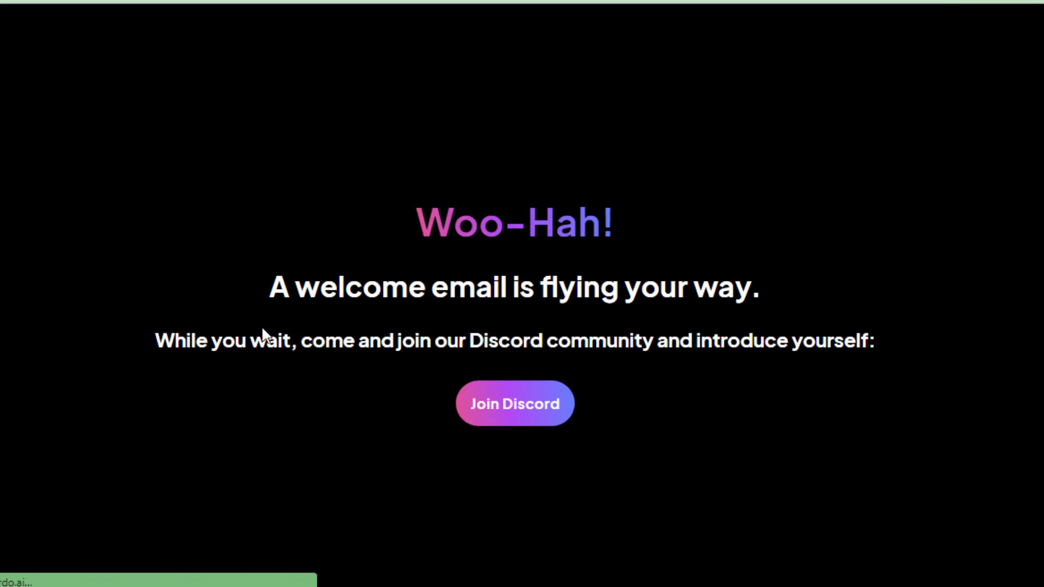
# Read the welcome confirmation and follow its Join Discord invitation
pyautogui.moveTo(266, 286); pyautogui.dragTo(873, 280)
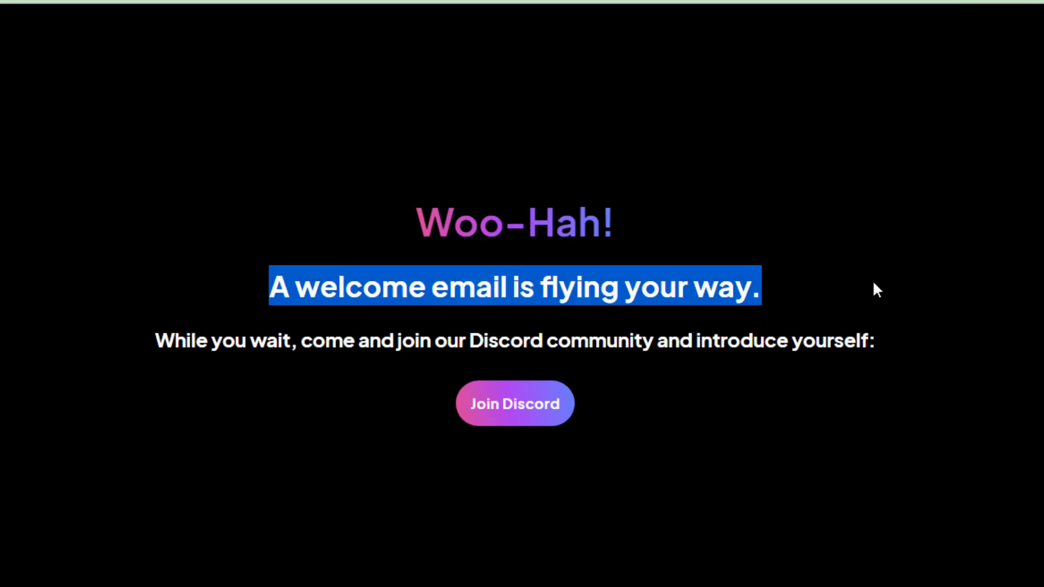
pyautogui.click(533, 316)
pyautogui.moveTo(163, 338); pyautogui.dragTo(883, 335)
pyautogui.click(504, 422)
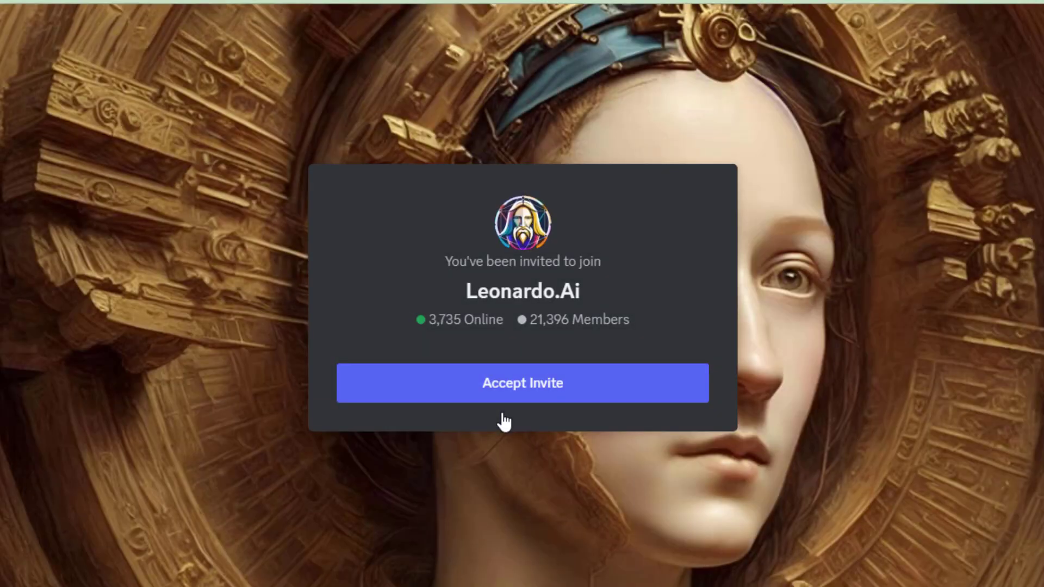
# Accept the Leonardo.Ai server invite and pass the hCaptcha by selecting the guitar images
pyautogui.click(593, 395)
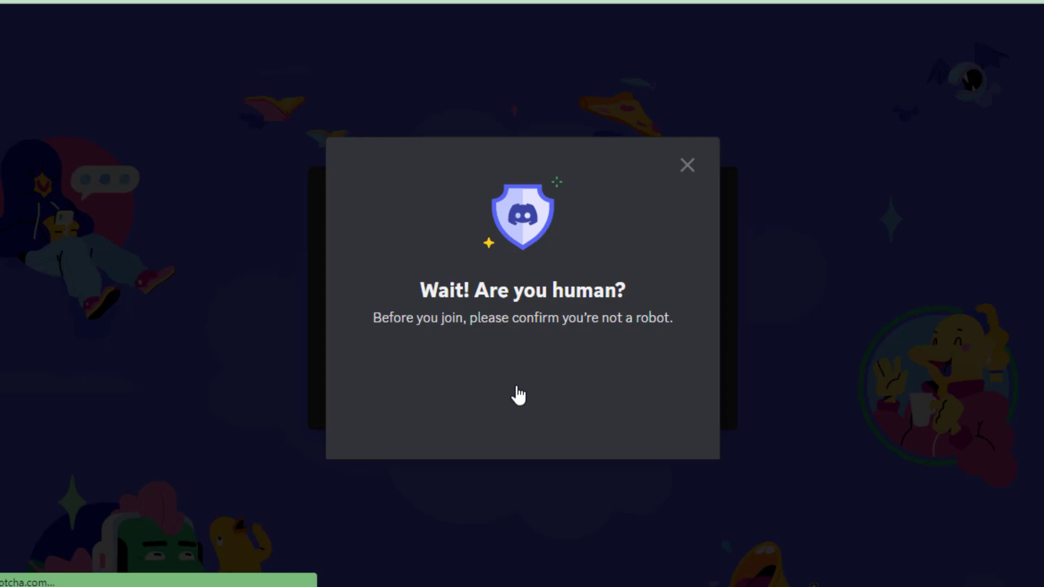
pyautogui.click(416, 381)
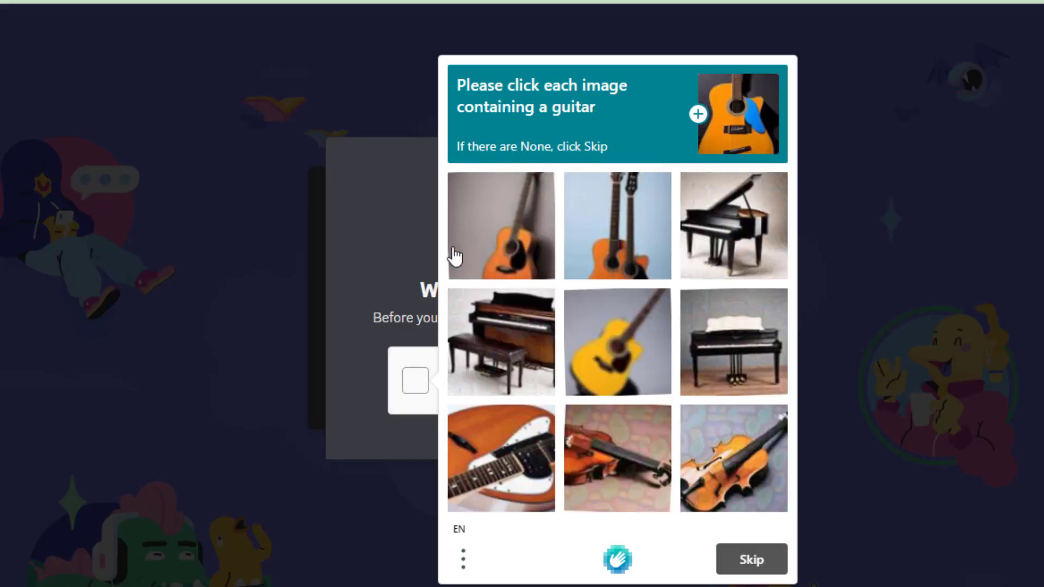
pyautogui.click(454, 258)
pyautogui.click(603, 240)
pyautogui.click(620, 340)
pyautogui.click(618, 453)
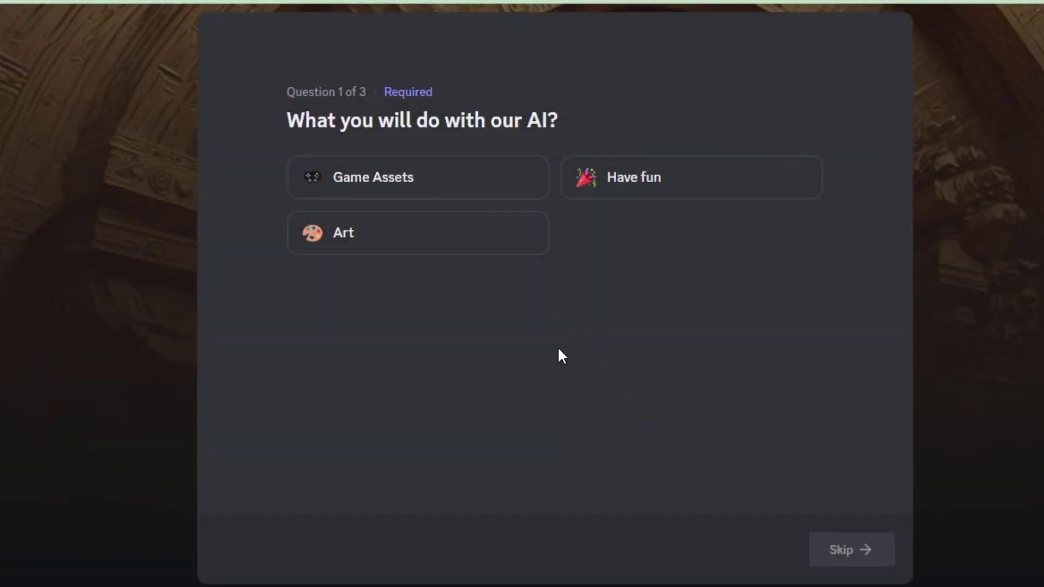
# Answer the first onboarding question with Art as the intended use
pyautogui.click(401, 245)
pyautogui.click(664, 169)
pyautogui.click(471, 187)
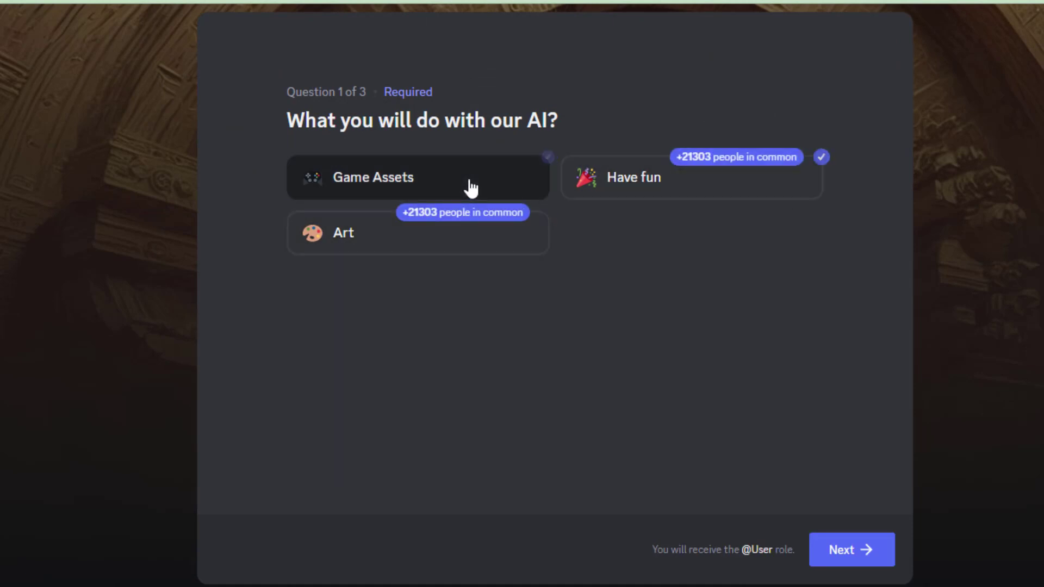
pyautogui.click(465, 252)
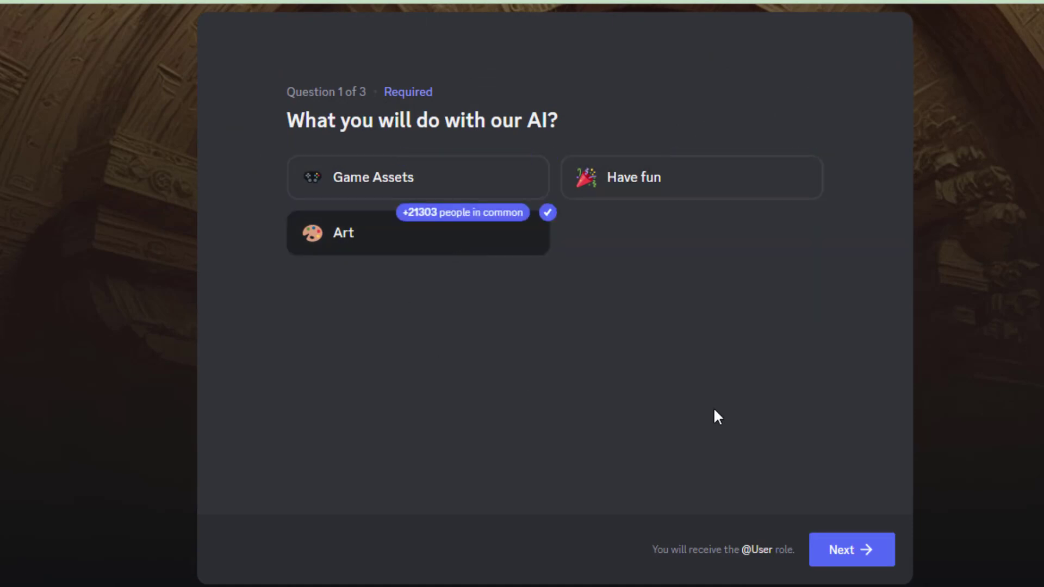
pyautogui.click(855, 552)
# Pick Illustrator, Pixel Artist, Graphic Design and Content Creator as creator types
pyautogui.click(625, 237)
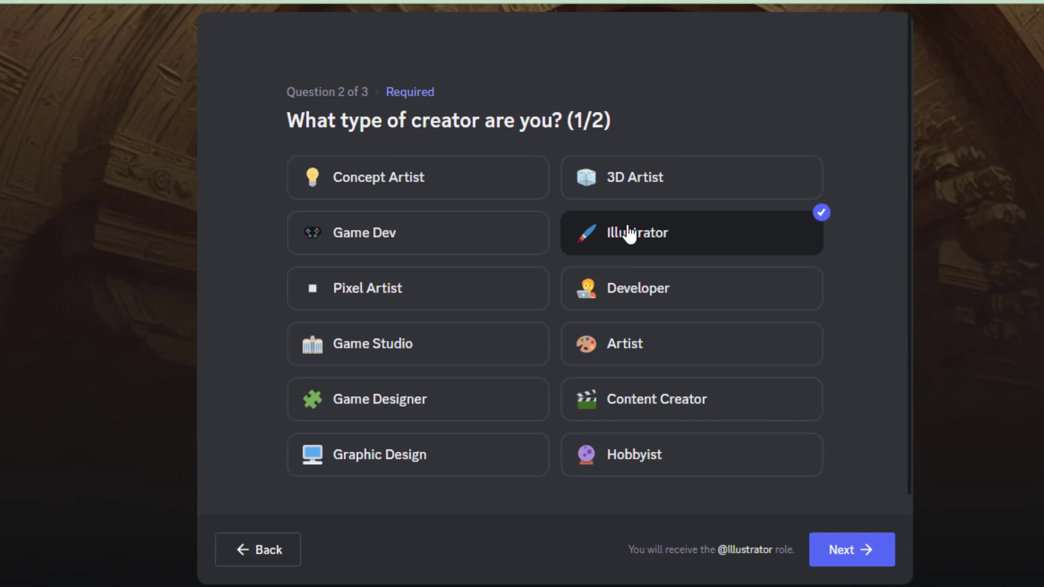
pyautogui.click(420, 292)
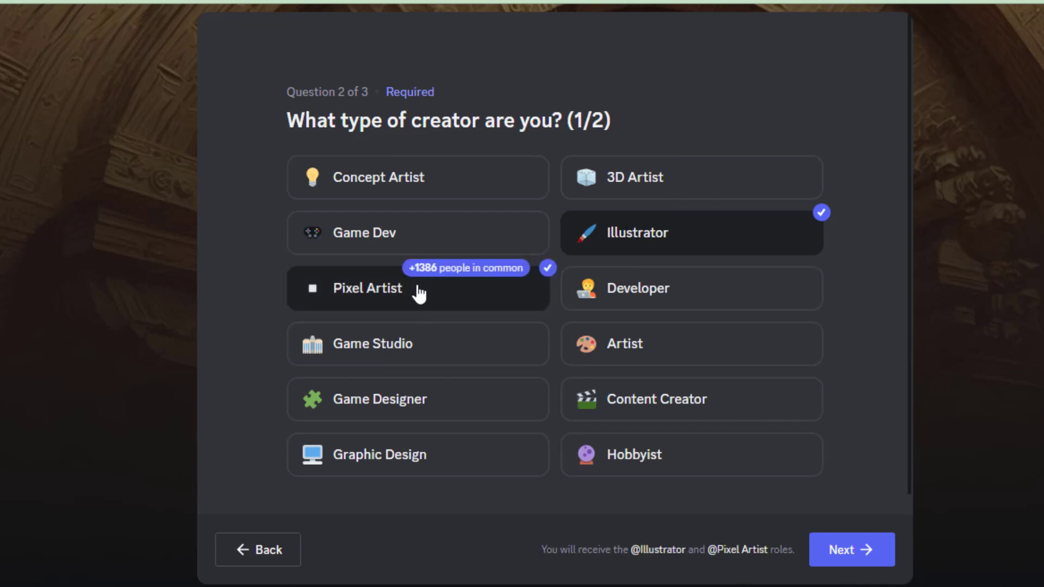
pyautogui.click(410, 455)
pyautogui.click(668, 411)
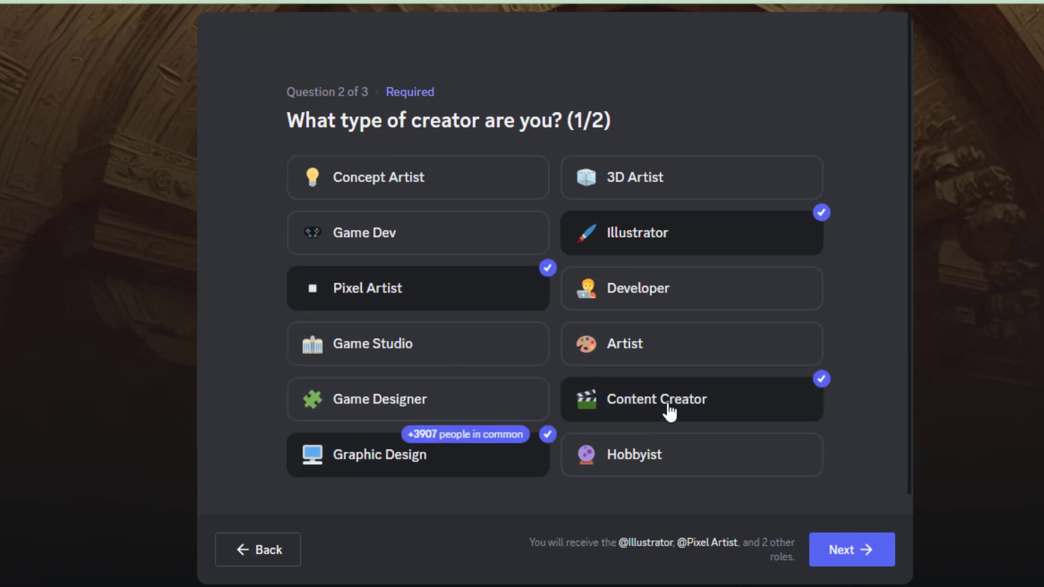
pyautogui.click(853, 552)
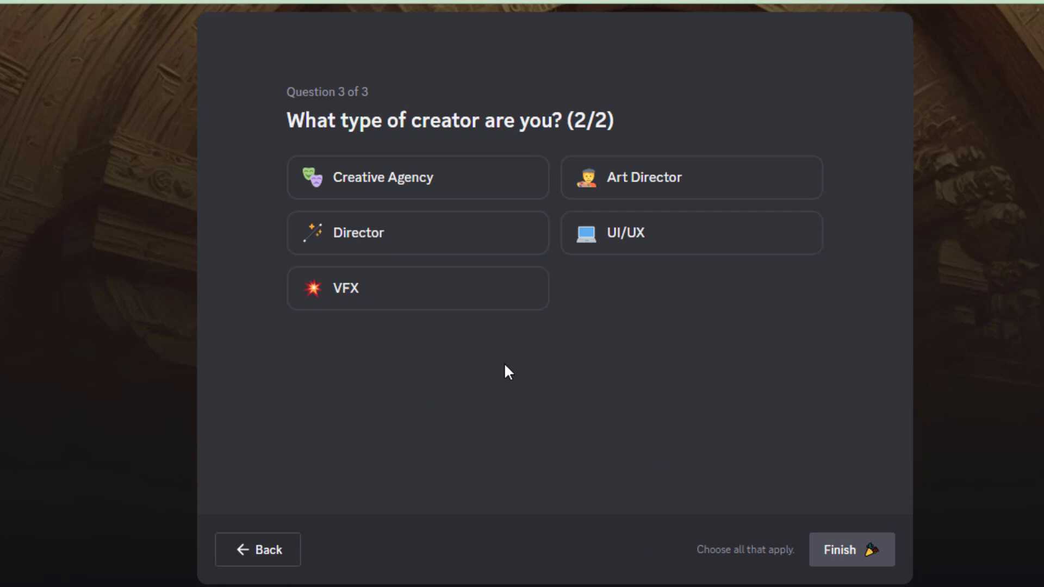
# Pick Creative Agency, Art Director and UI/UX for the last question
pyautogui.click(388, 196)
pyautogui.click(611, 185)
pyautogui.click(681, 234)
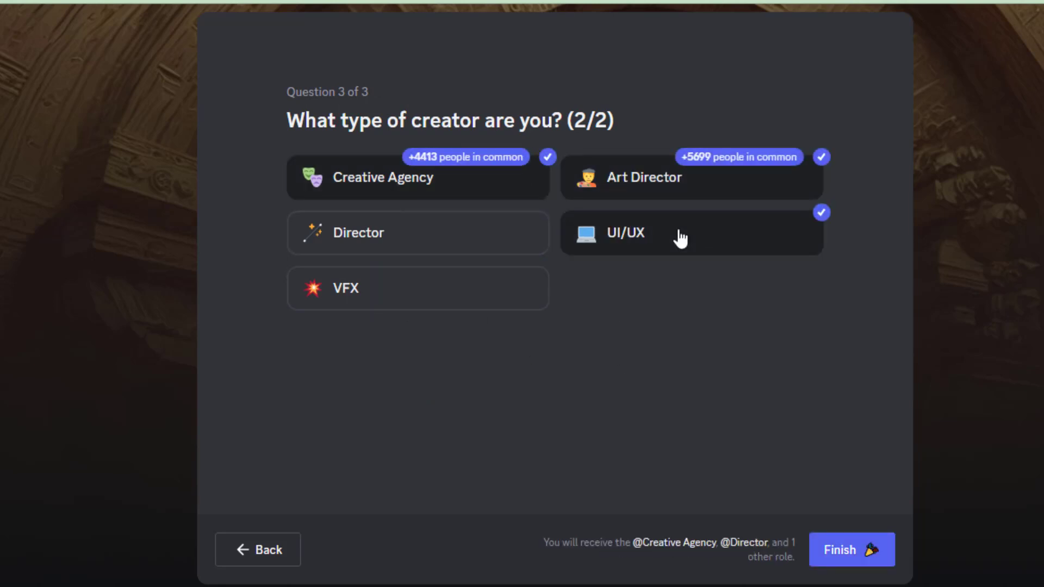
# Finish onboarding and scroll through the #rules channel to its end
pyautogui.click(851, 551)
pyautogui.scroll(-1, 360, 260)
pyautogui.scroll(-3, 361, 263)
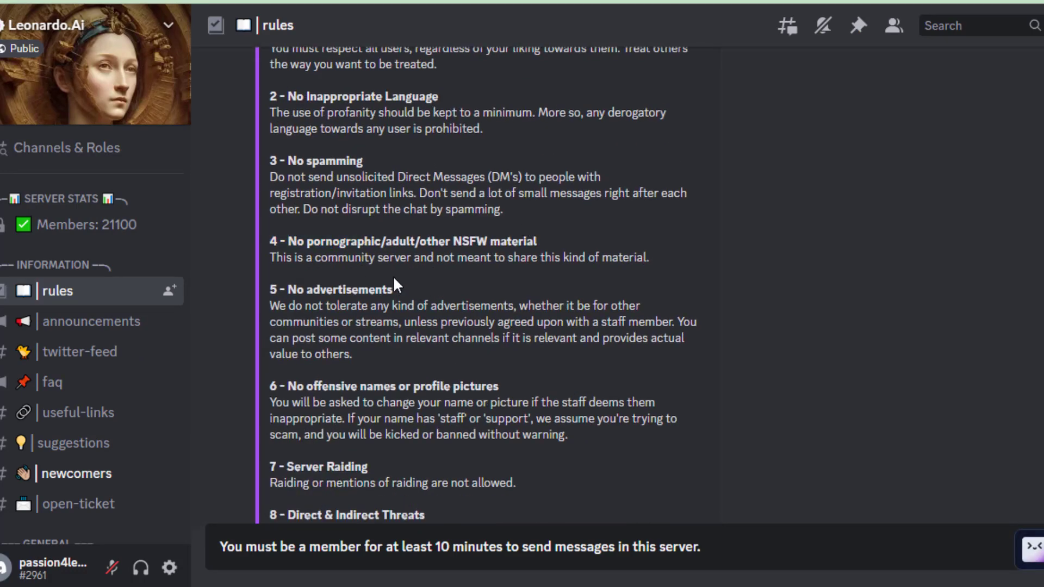
pyautogui.scroll(-3, 398, 283)
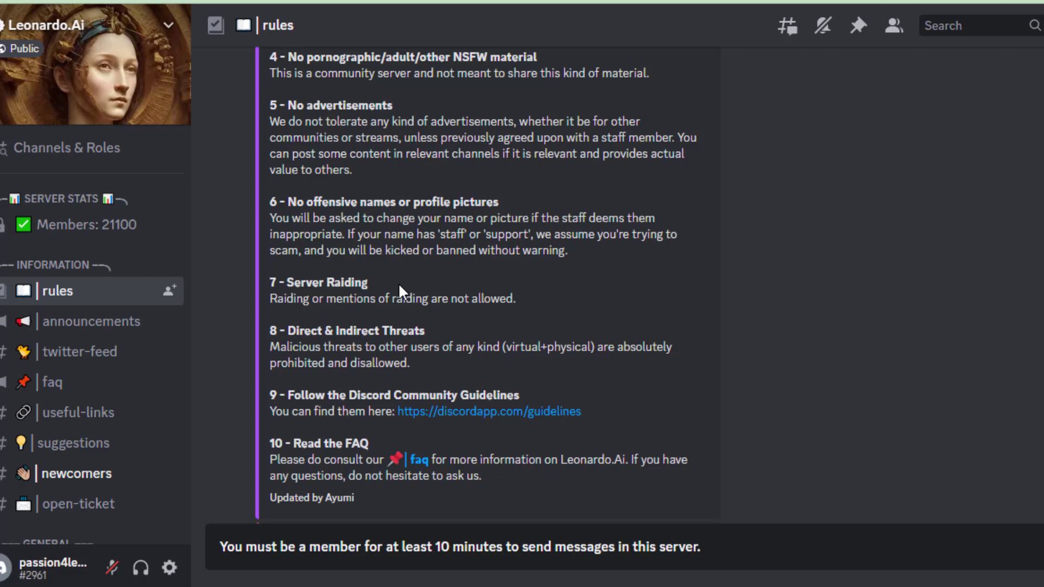
pyautogui.scroll(-3, 425, 304)
pyautogui.scroll(-1, 452, 243)
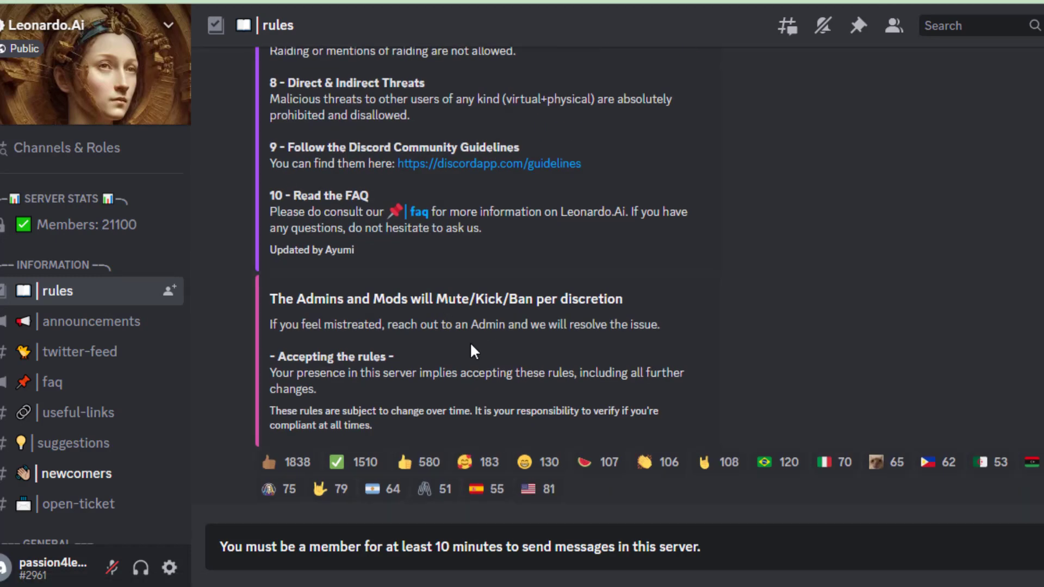
pyautogui.moveTo(266, 322); pyautogui.dragTo(661, 322)
pyautogui.click(1009, 560)
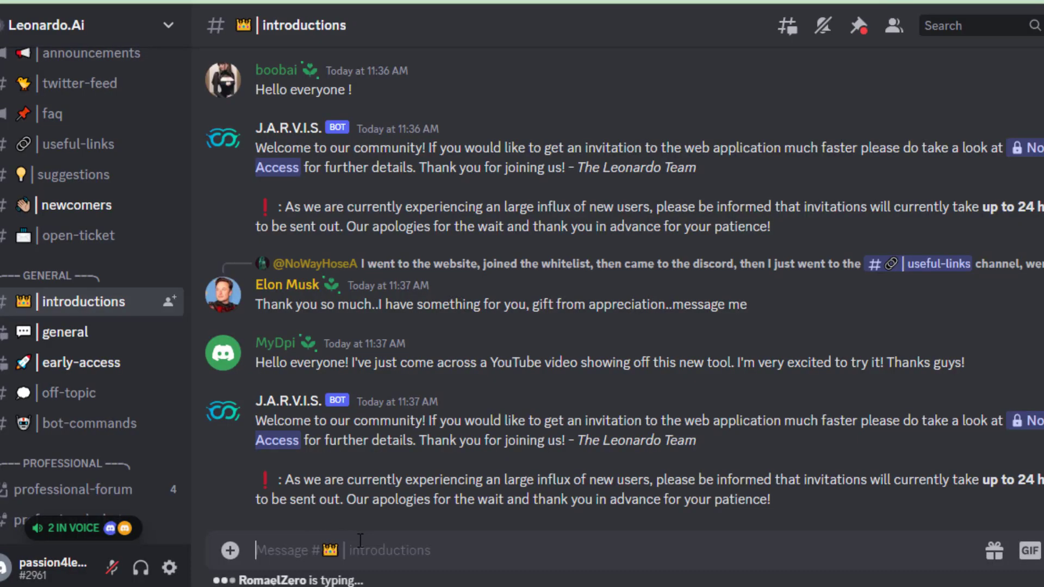
# Post 'Thanks for a great' in #introductions, then view the #priority-early-access whitelist announcement
pyautogui.write('Thanks for ')
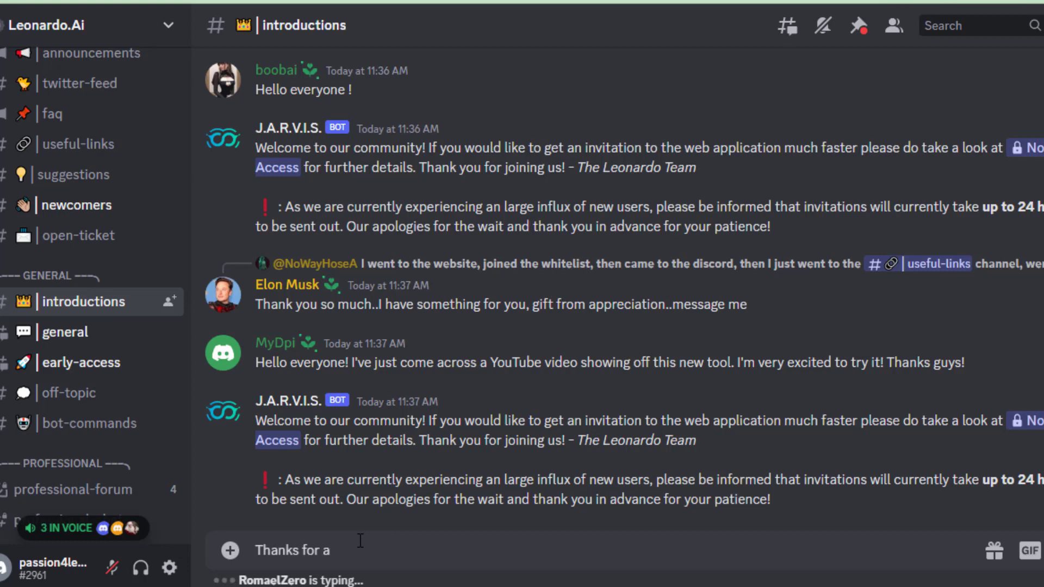
pyautogui.write('a great tool to test the skills.')
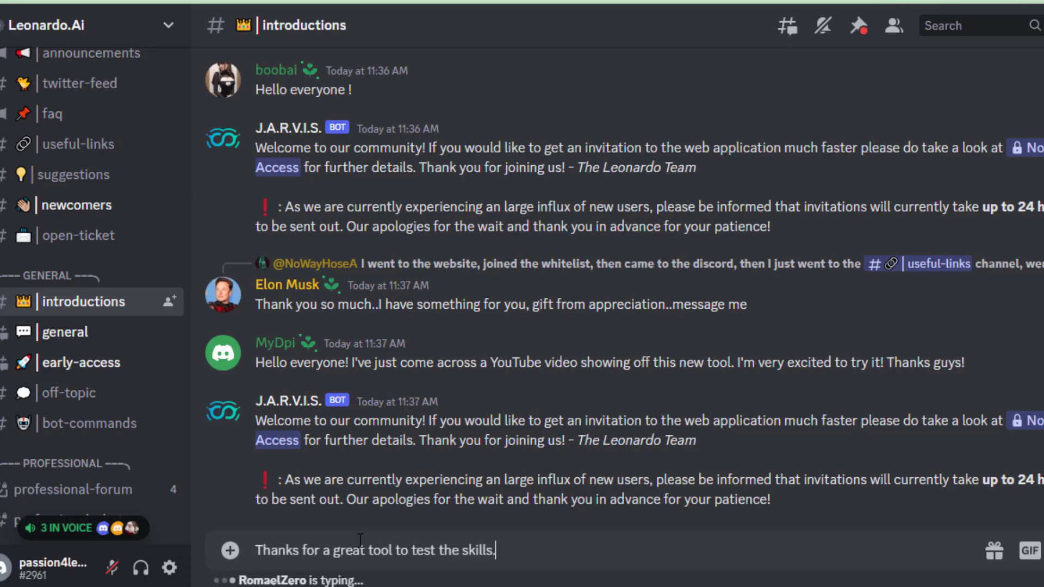
pyautogui.press('Return')
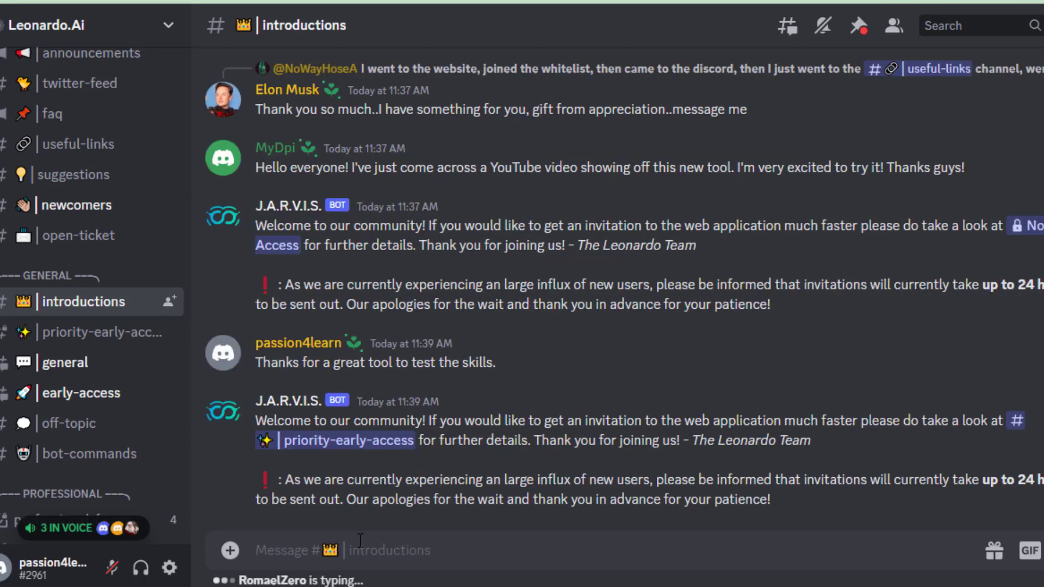
pyautogui.click(326, 427)
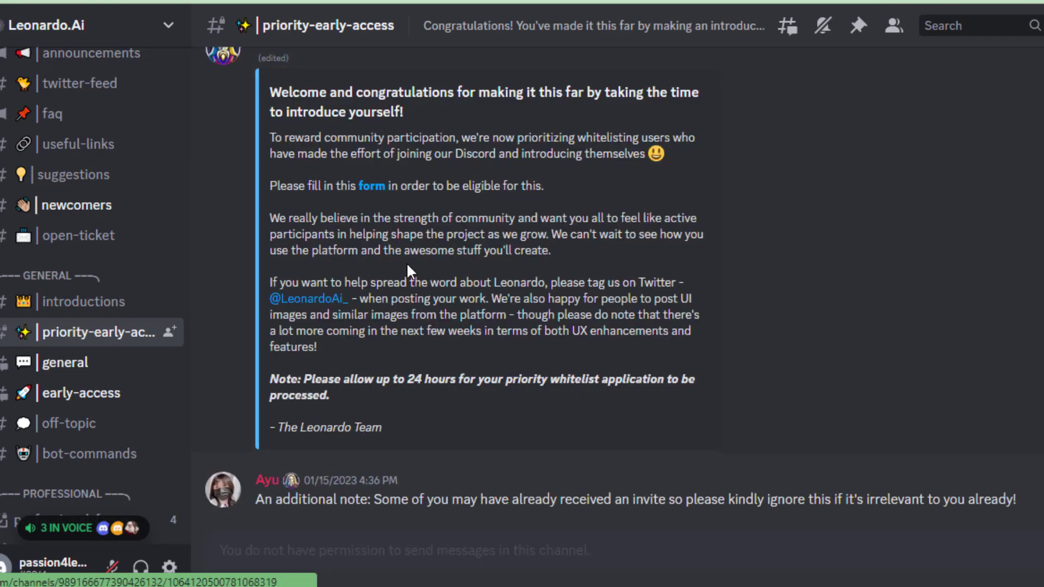
pyautogui.scroll(2, 406, 262)
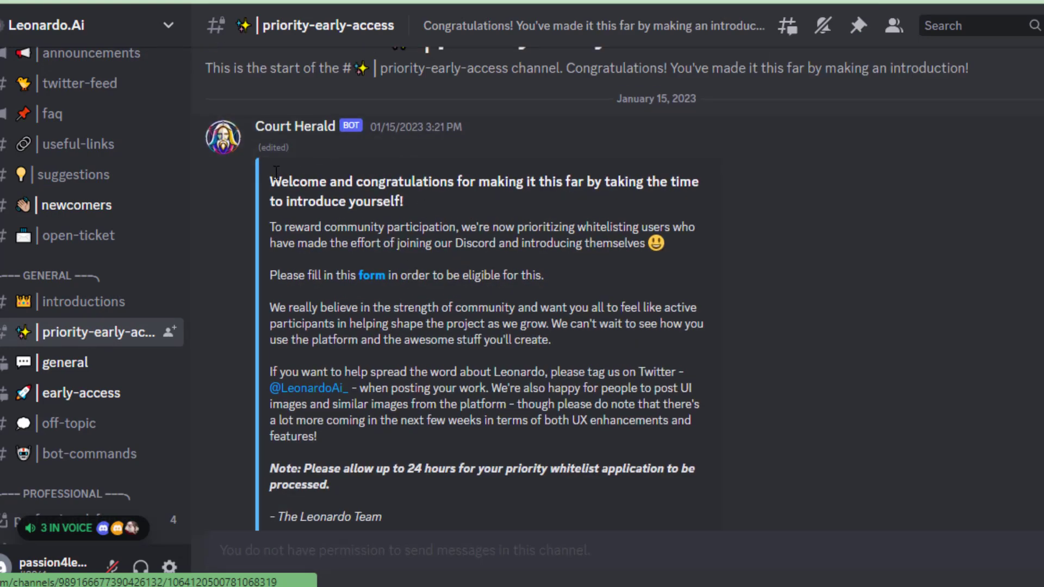
pyautogui.moveTo(277, 173); pyautogui.dragTo(428, 198)
pyautogui.click(433, 200)
pyautogui.scroll(-3, 607, 233)
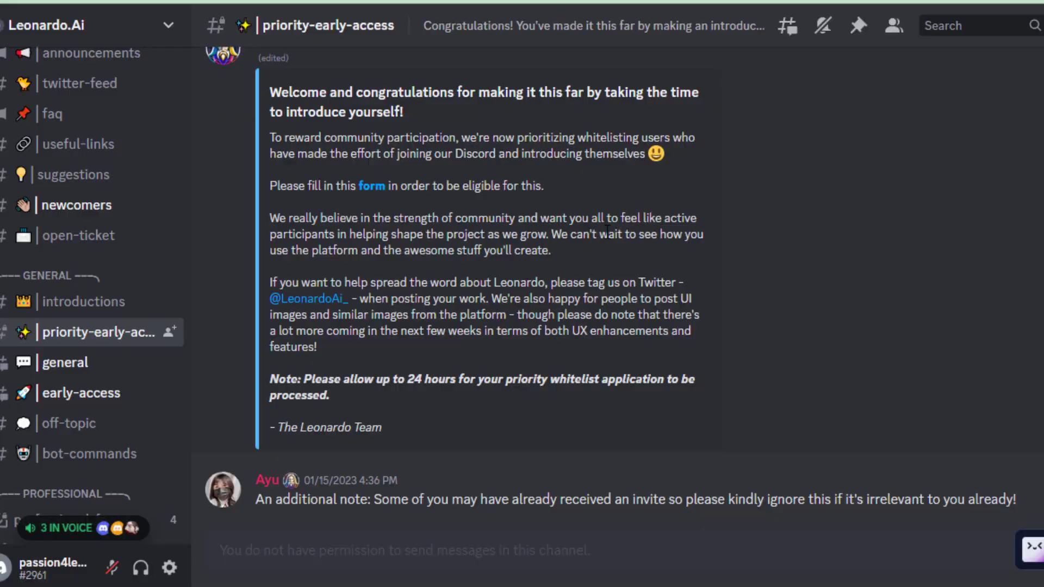
# Open the priority whitelist form and answer Yes to both Discord questions
pyautogui.click(371, 185)
pyautogui.click(578, 369)
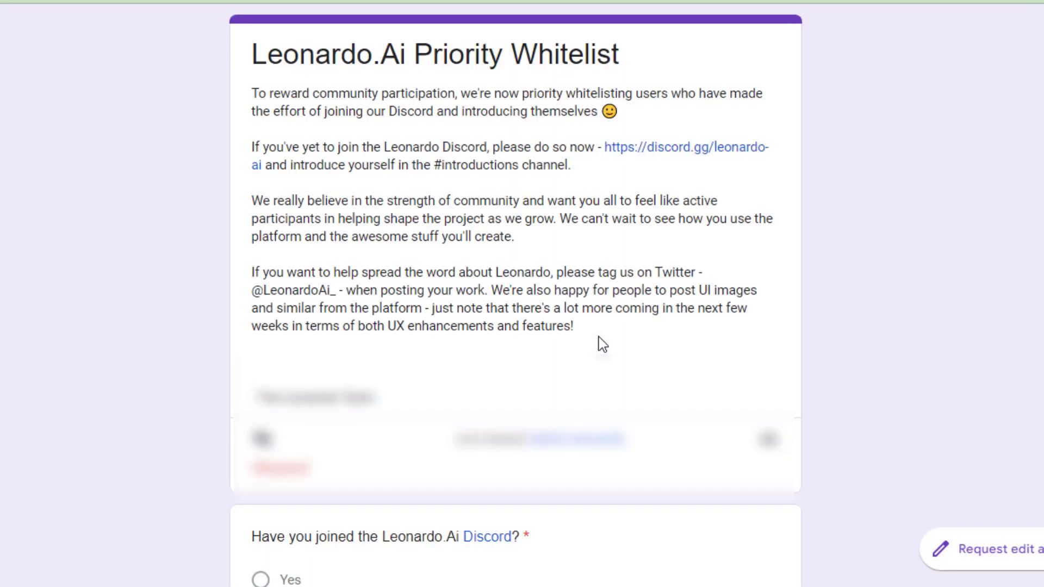
pyautogui.scroll(-10, 498, 333)
pyautogui.scroll(2, 428, 305)
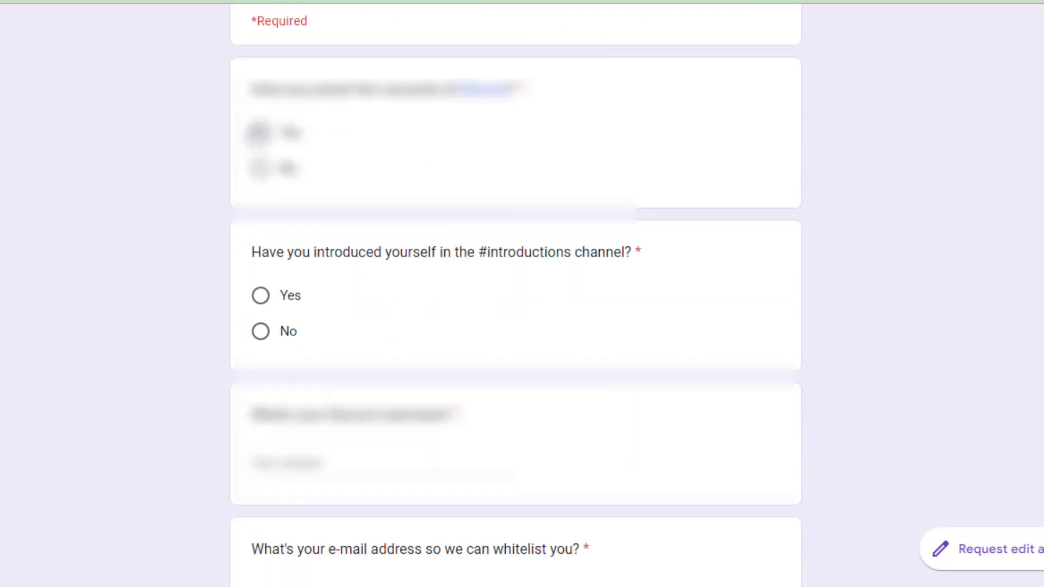
pyautogui.click(260, 133)
pyautogui.click(283, 299)
# Fill the username answer with your Discord username copied from your profile
pyautogui.scroll(-2, 294, 354)
pyautogui.click(345, 376)
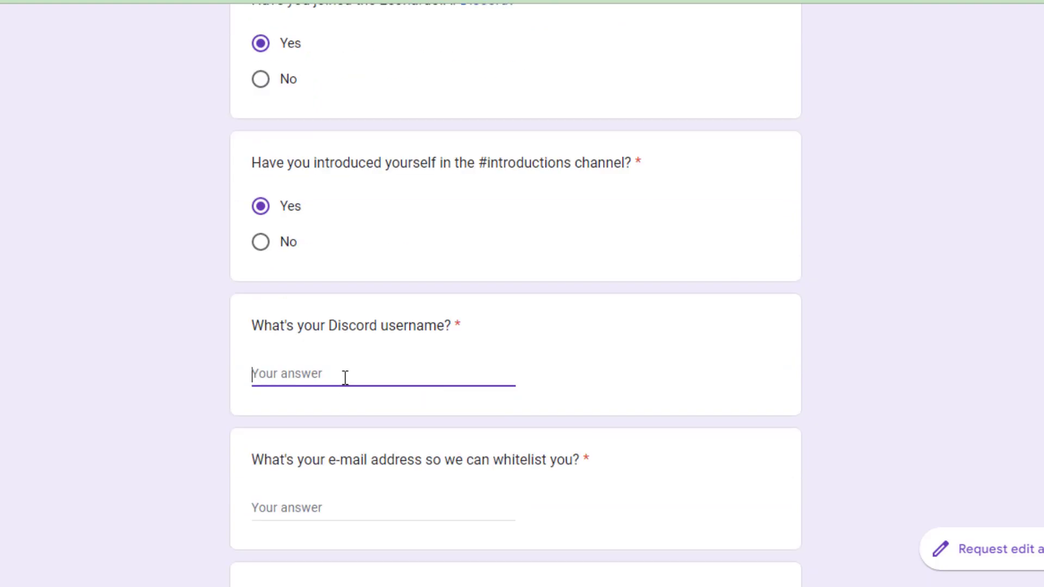
pyautogui.hotkey('alt', 'Tab')
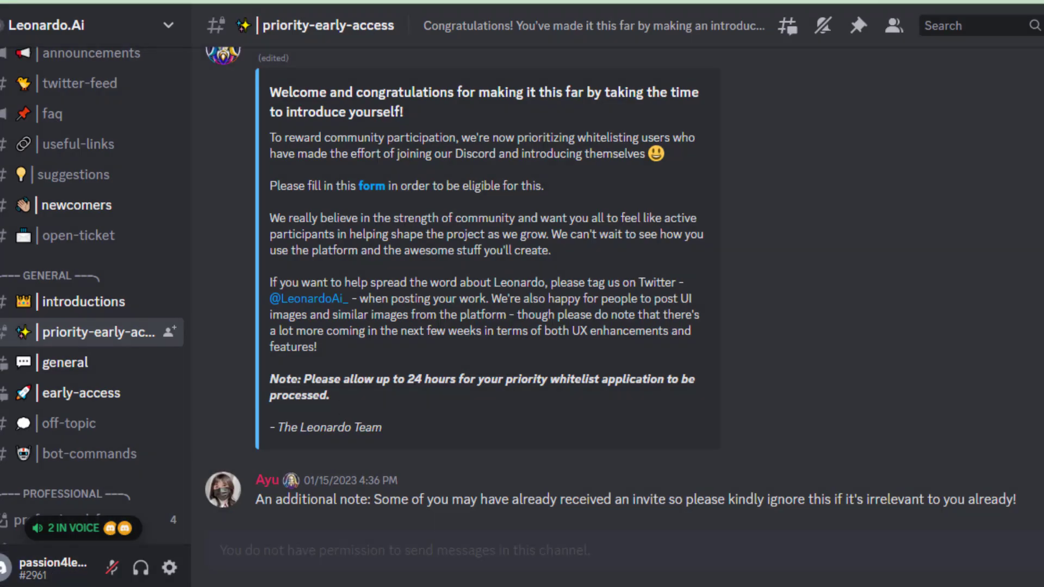
pyautogui.click(38, 571)
pyautogui.click(106, 327)
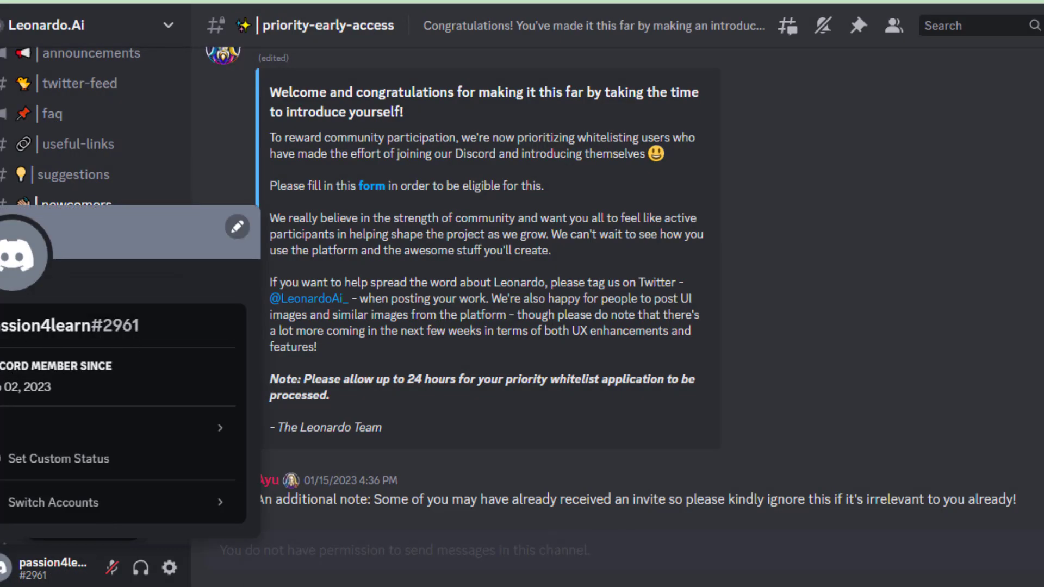
pyautogui.hotkey('alt', 'Tab')
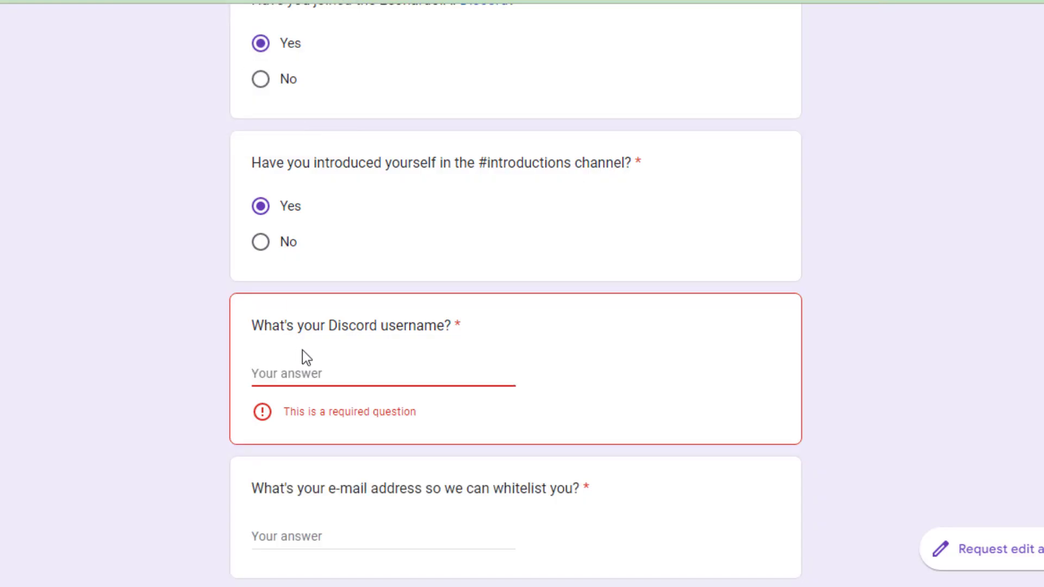
pyautogui.write('passion4learn')
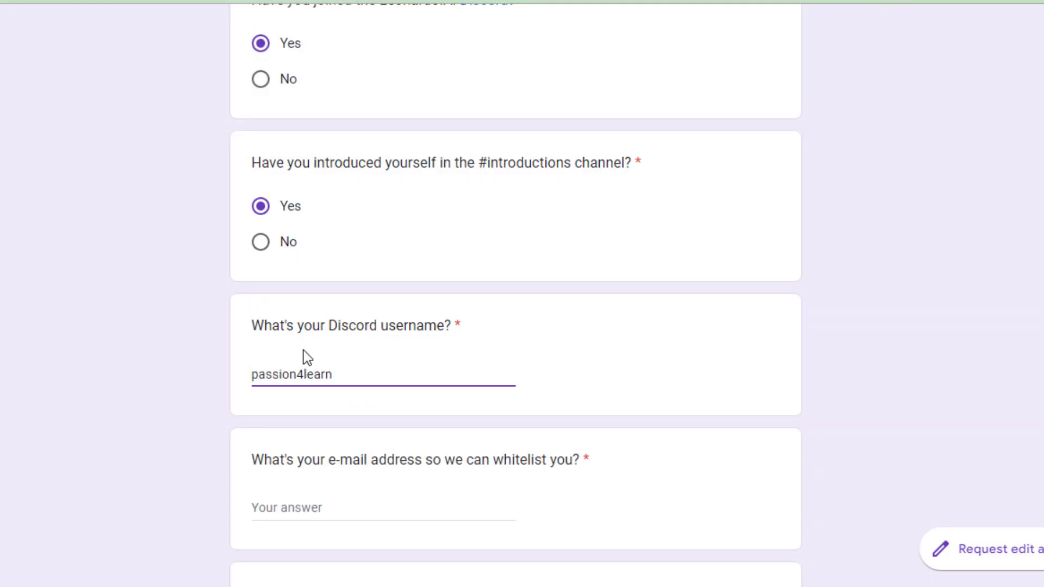
# Enter your e-mail address and name, then submit the whitelist form
pyautogui.scroll(-5, 308, 357)
pyautogui.click(342, 235)
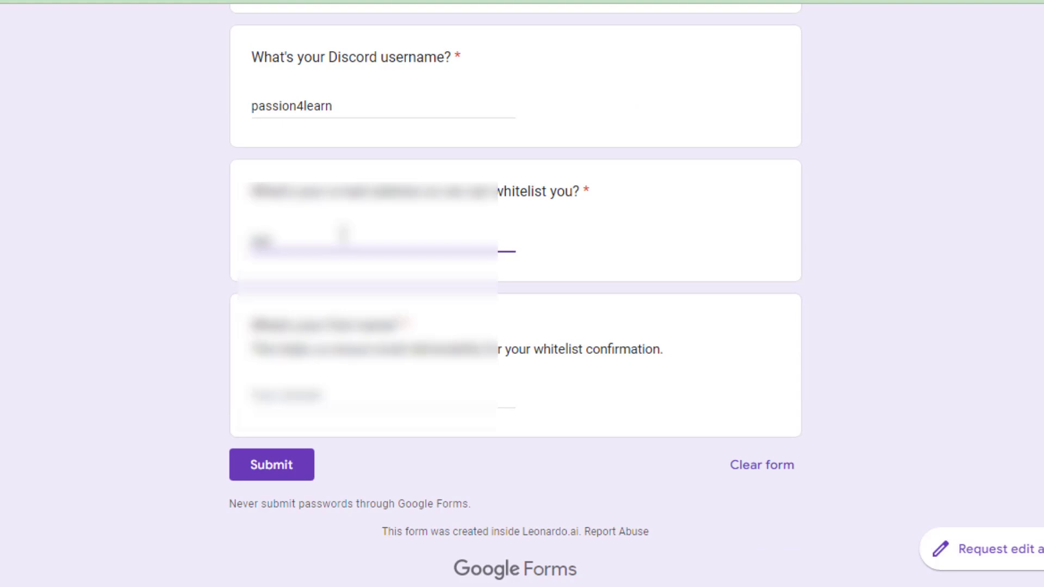
pyautogui.moveTo(342, 237); pyautogui.dragTo(298, 293)
pyautogui.moveTo(298, 395); pyautogui.dragTo(161, 387)
pyautogui.click(269, 468)
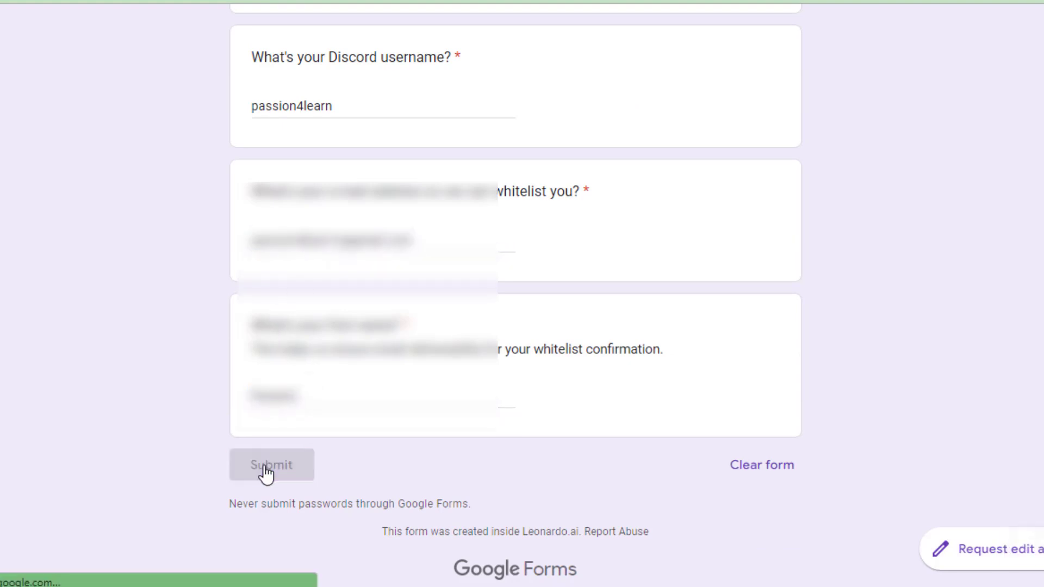
# Create a new Leonardo.Ai account with your e-mail and the suggested password
pyautogui.hotkey('alt', 'Tab')
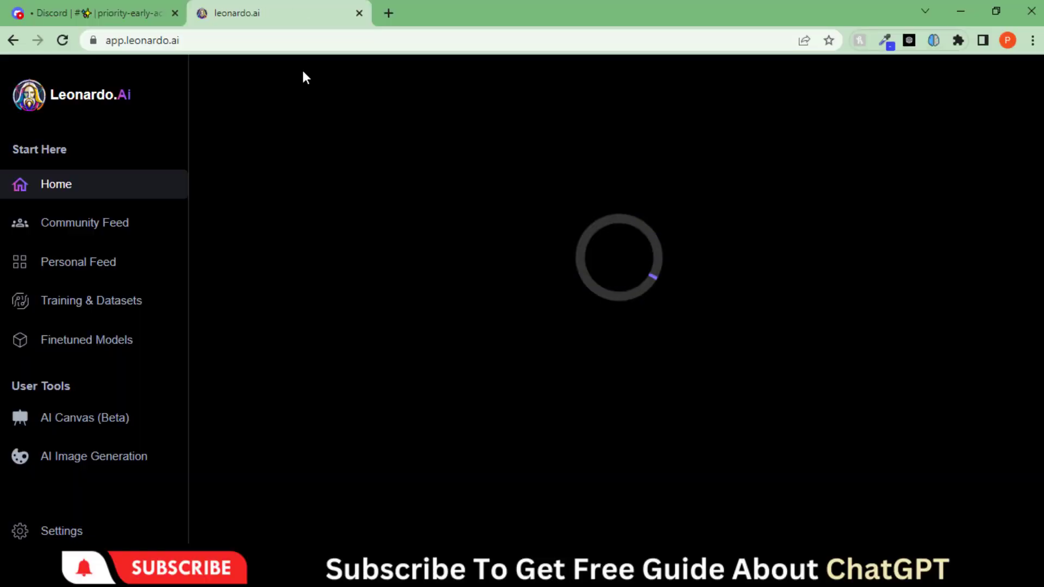
pyautogui.click(591, 280)
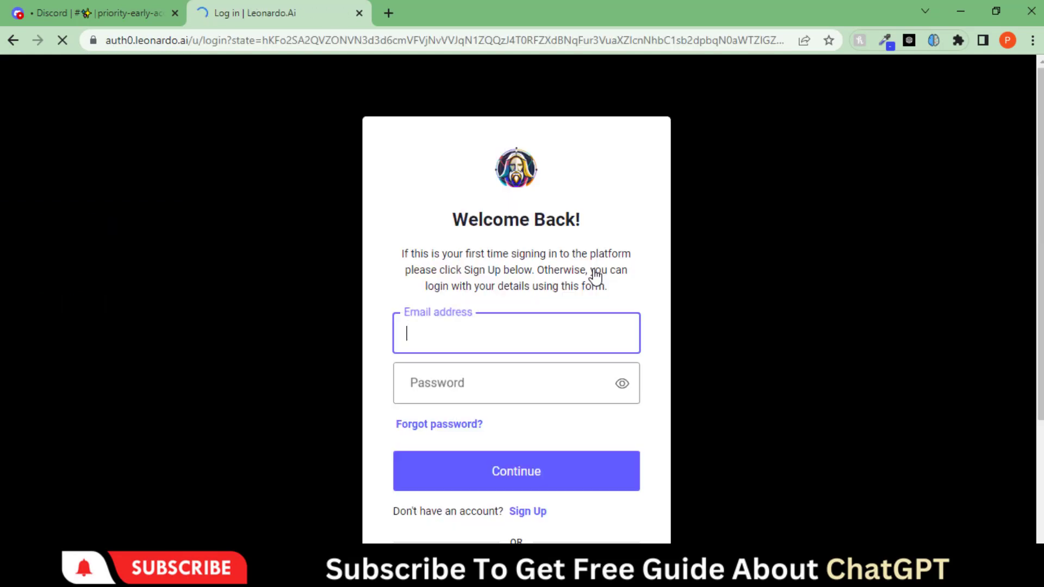
pyautogui.click(542, 517)
pyautogui.click(450, 334)
pyautogui.click(536, 368)
pyautogui.click(465, 385)
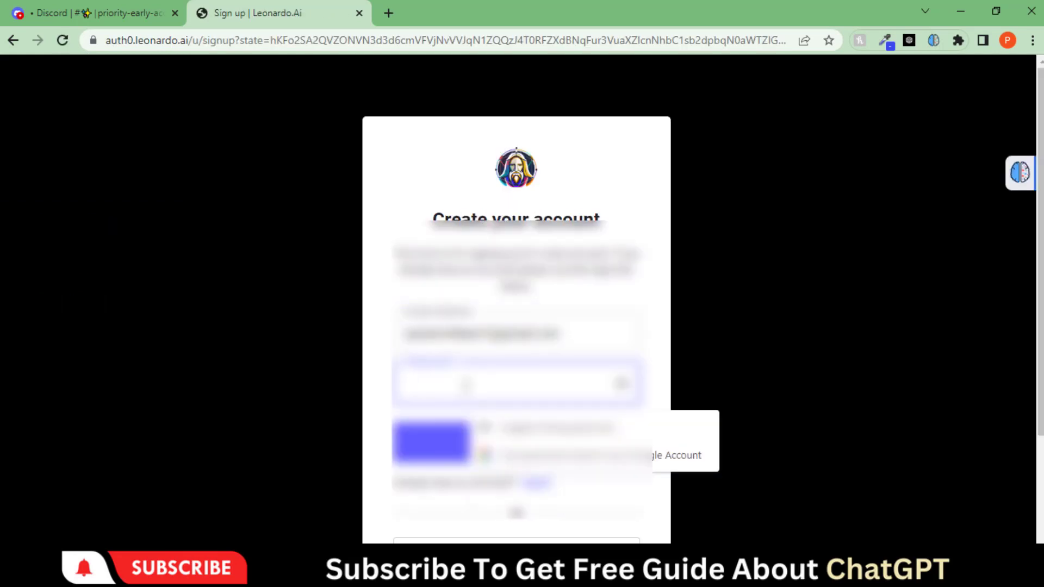
pyautogui.hotkey('ctrl', 'v')
pyautogui.scroll(-3, 511, 380)
pyautogui.click(509, 467)
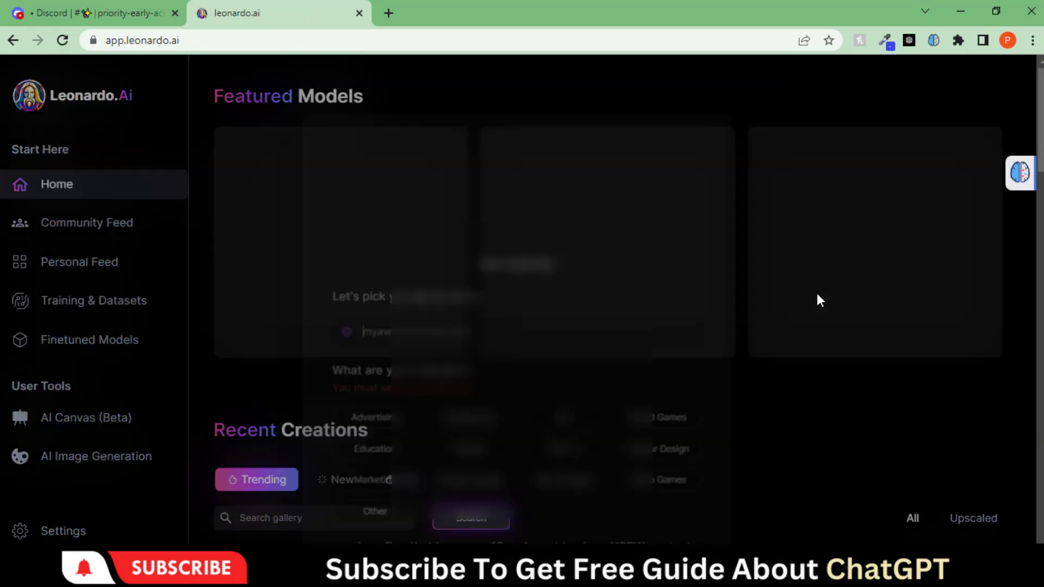
# Enter an available username for the Leonardo.Ai account
pyautogui.write('passion4learn')
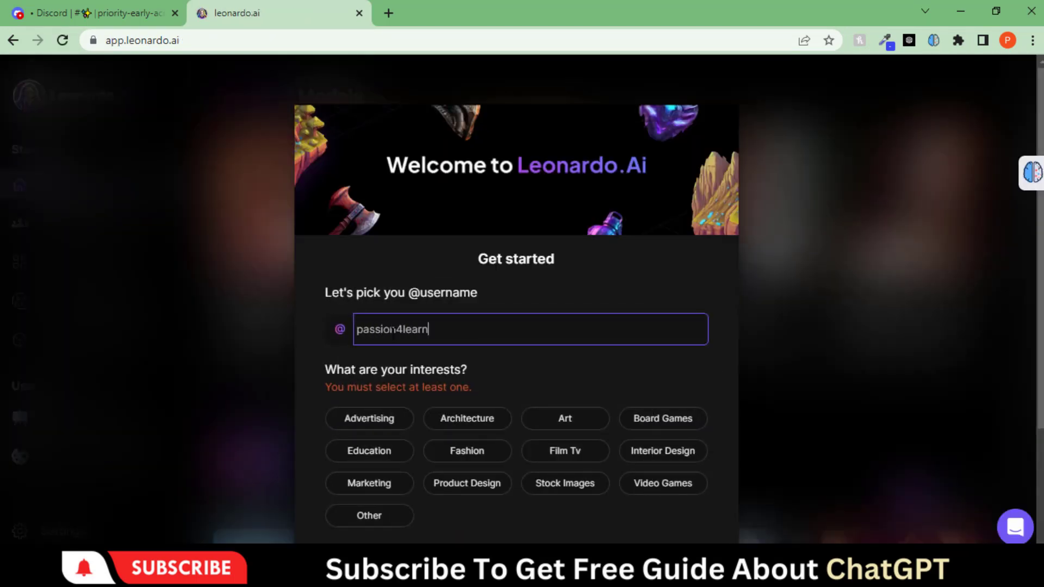
pyautogui.click(318, 370)
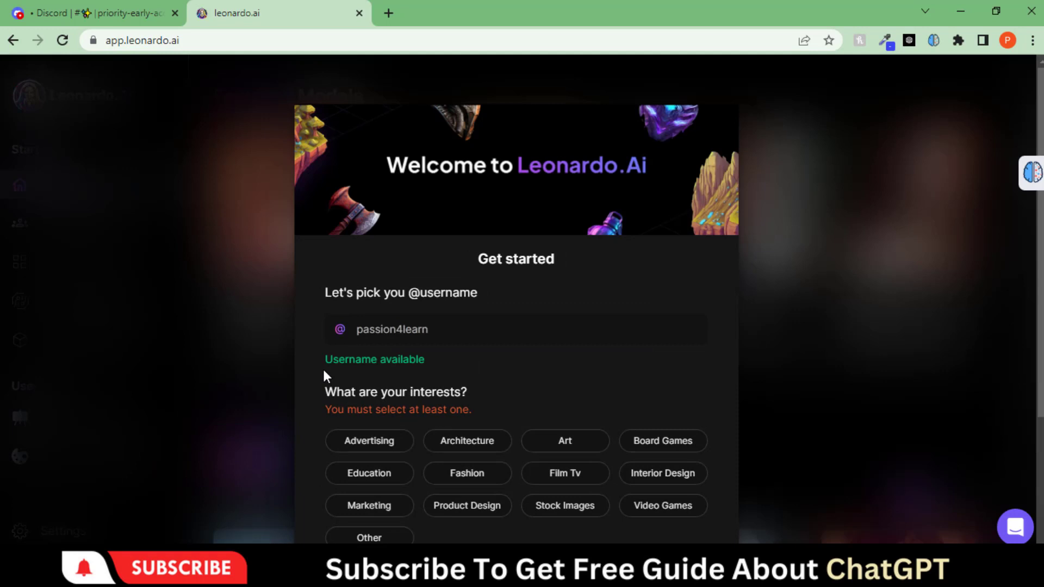
pyautogui.moveTo(324, 373); pyautogui.dragTo(455, 368)
pyautogui.scroll(-3, 462, 337)
# Choose Art and Education interests, enable NSFW, and browse more Featured Models
pyautogui.click(561, 294)
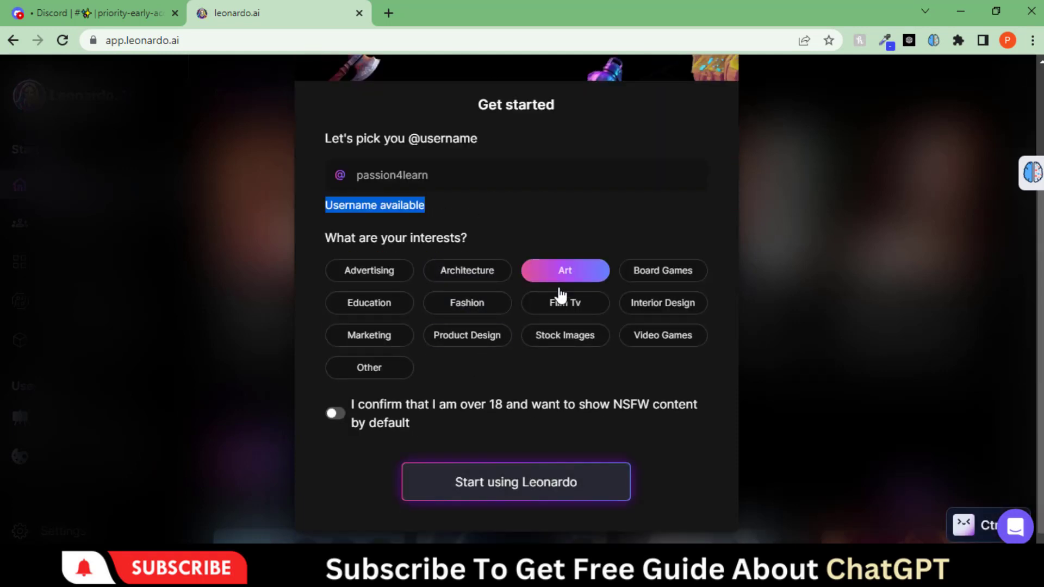
pyautogui.click(373, 309)
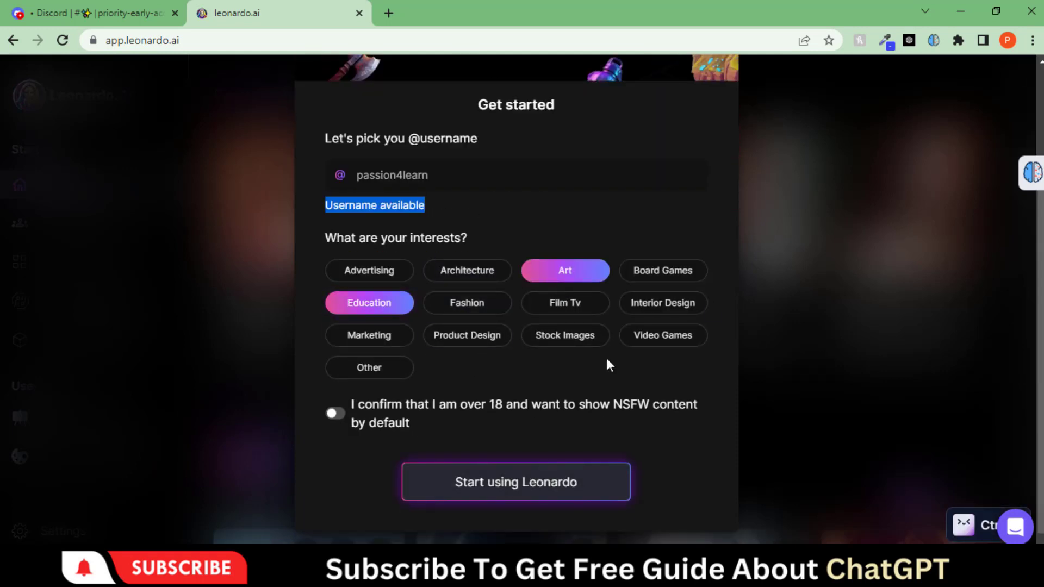
pyautogui.click(351, 413)
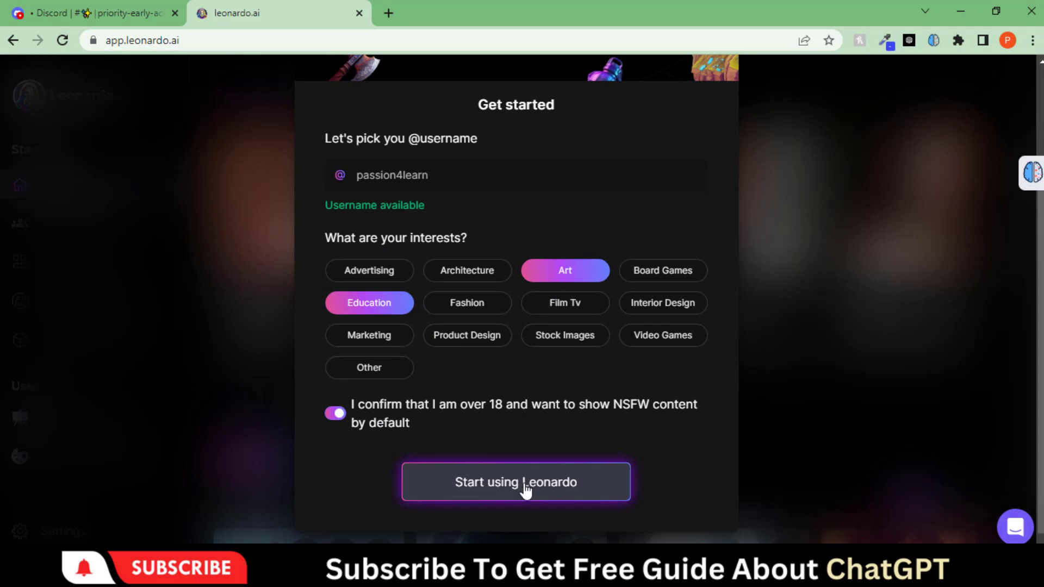
pyautogui.click(526, 489)
pyautogui.hotkey('ctrl', '-')
pyautogui.hotkey('ctrl', '-')
pyautogui.hotkey('ctrl', '-')
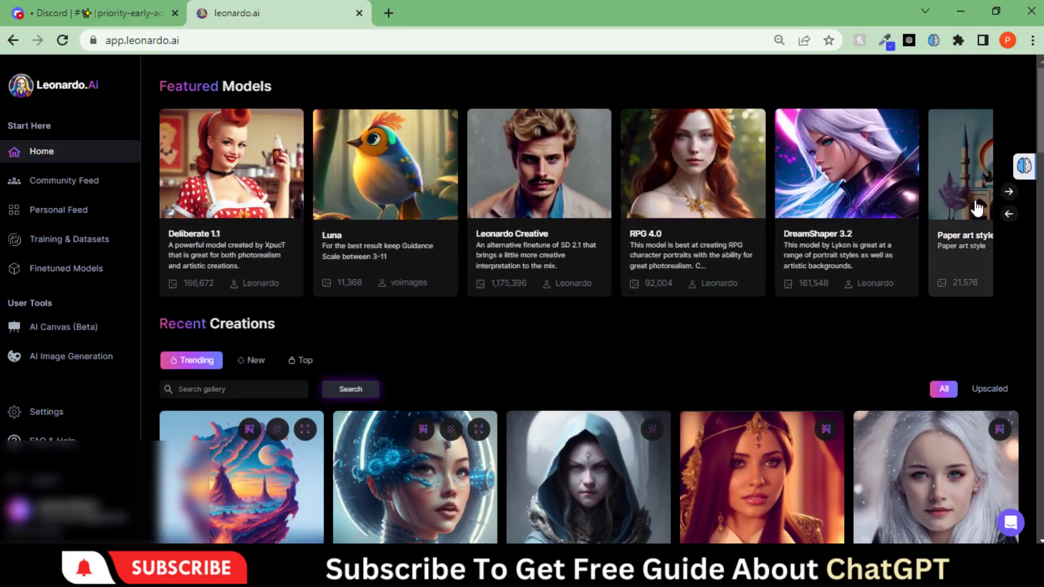
pyautogui.click(1009, 196)
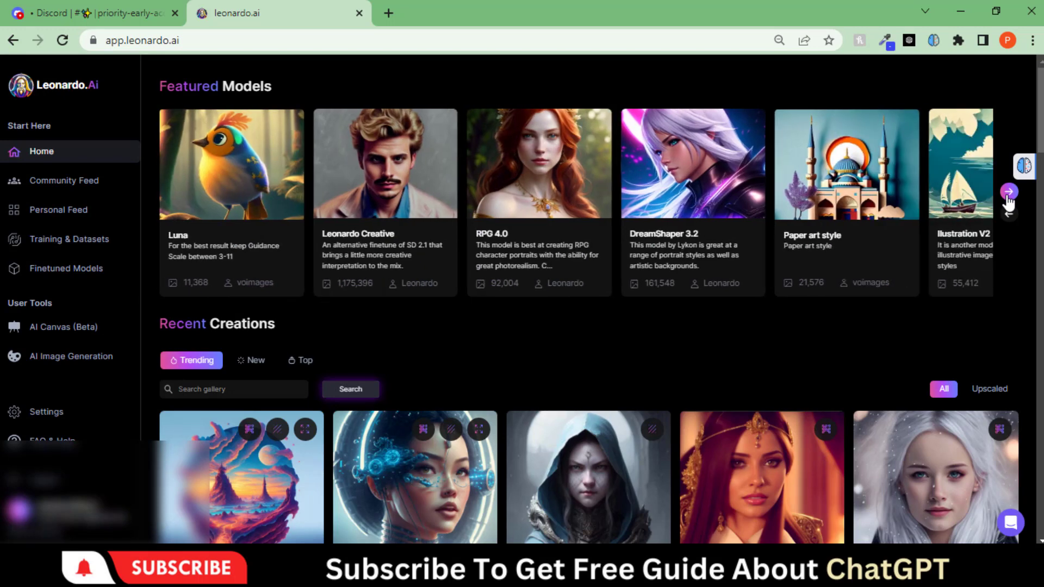
# Review the Illustration V2 model's details and start generating with it
pyautogui.click(1009, 196)
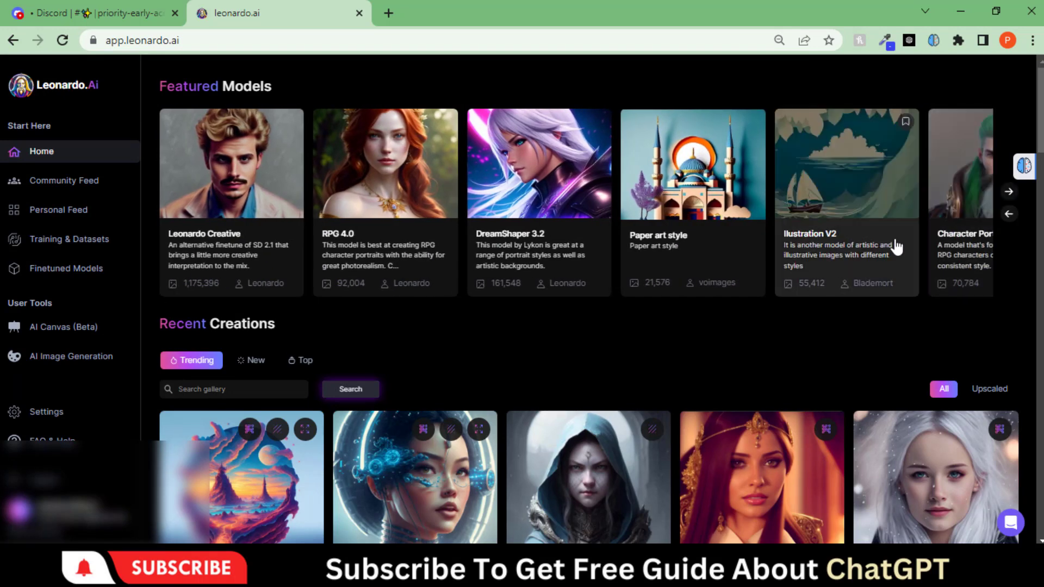
pyautogui.click(840, 255)
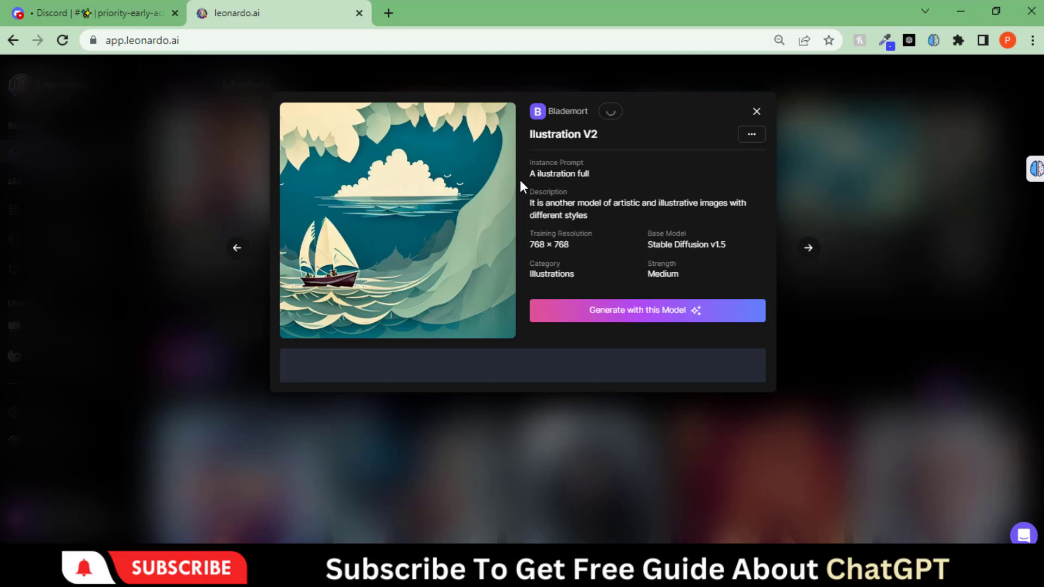
pyautogui.moveTo(531, 173); pyautogui.dragTo(583, 174)
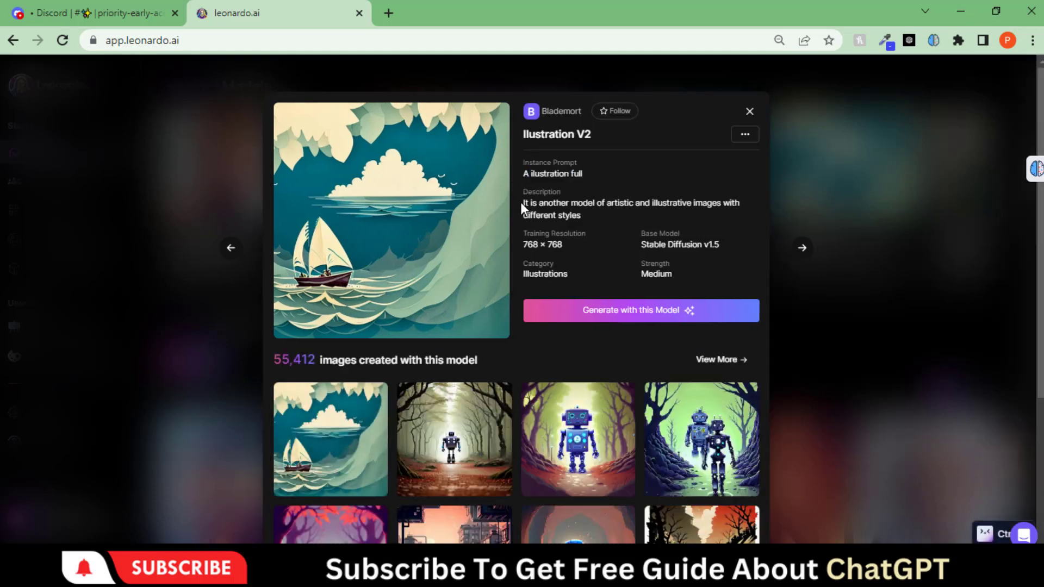
pyautogui.moveTo(521, 202); pyautogui.dragTo(579, 253)
pyautogui.click(588, 217)
pyautogui.moveTo(642, 244); pyautogui.dragTo(720, 245)
pyautogui.click(637, 313)
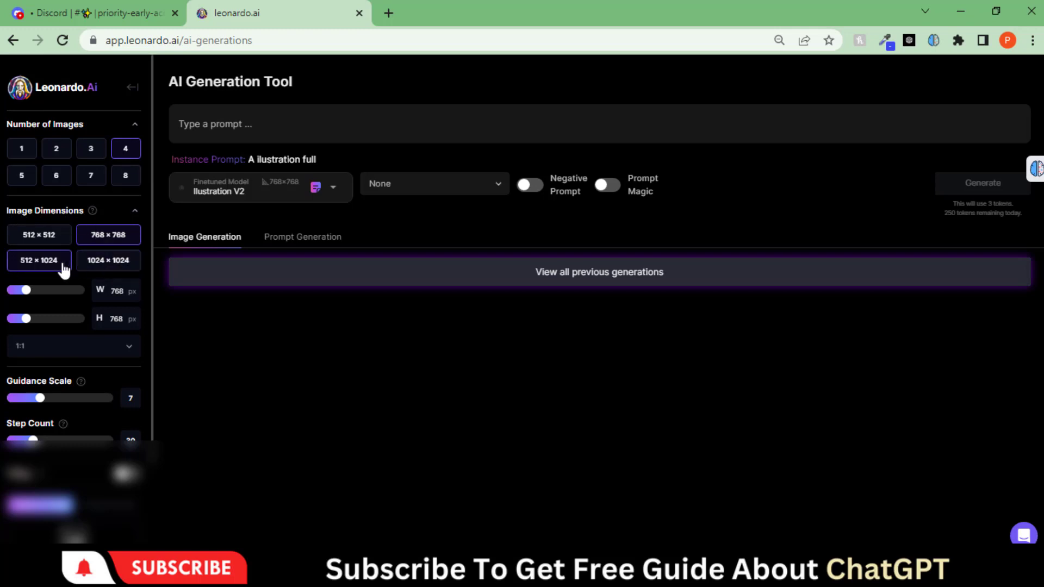
pyautogui.doubleClick(116, 292)
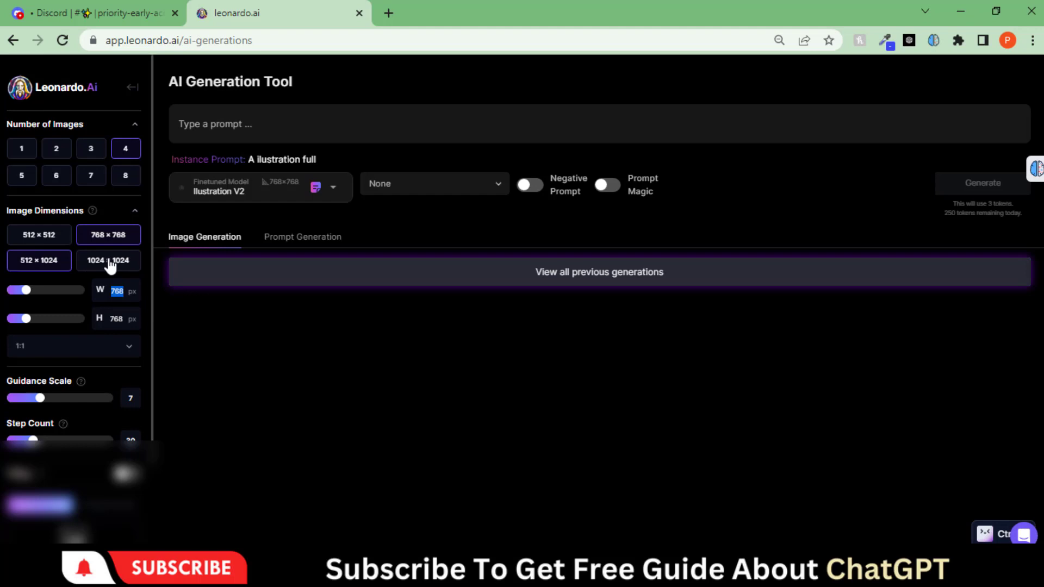
pyautogui.moveTo(26, 291); pyautogui.dragTo(22, 320)
pyautogui.click(73, 346)
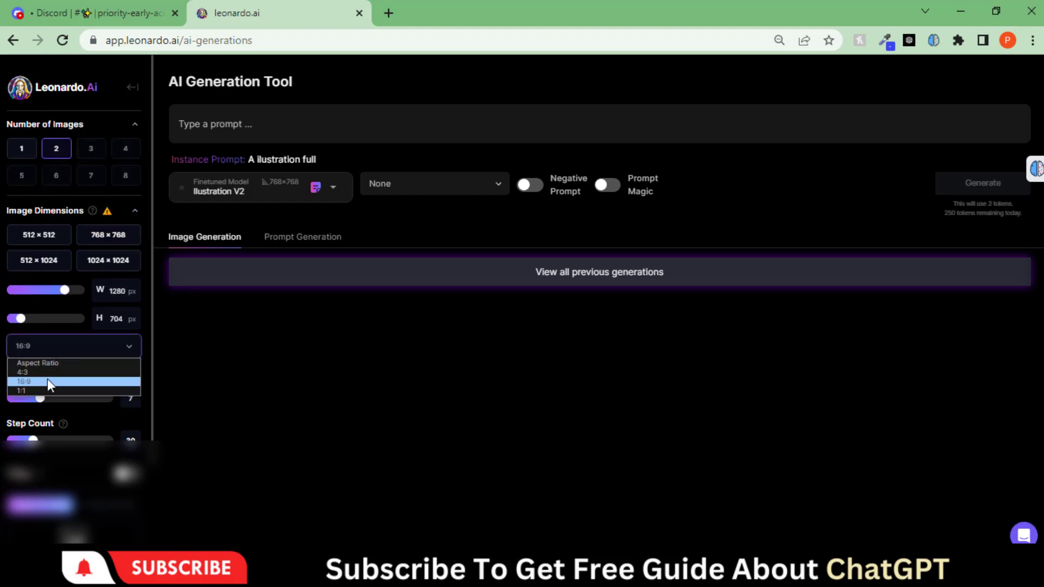
pyautogui.click(48, 380)
pyautogui.scroll(-2, 48, 353)
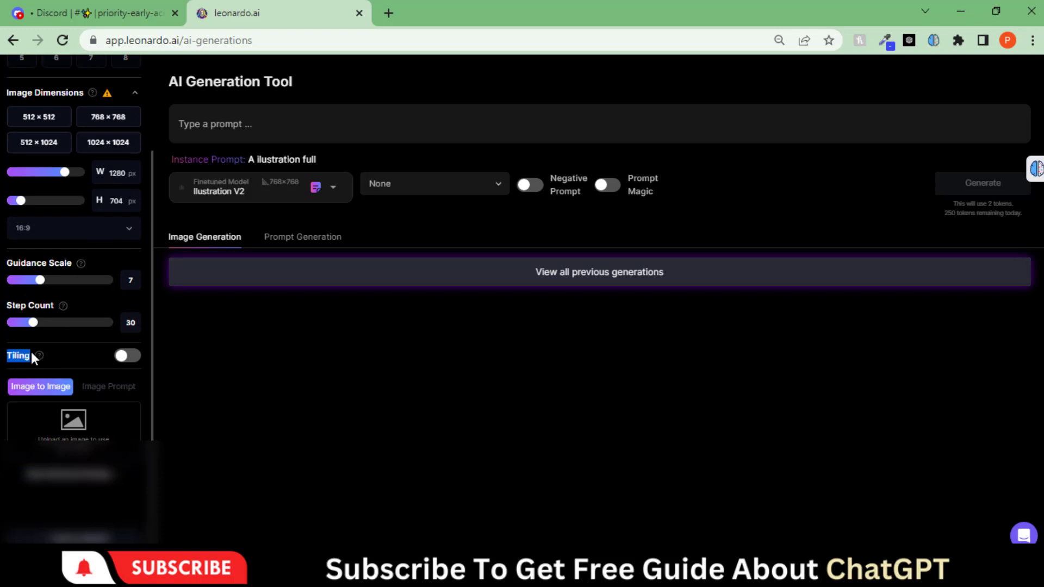
pyautogui.scroll(2, 18, 381)
pyautogui.moveTo(109, 216)
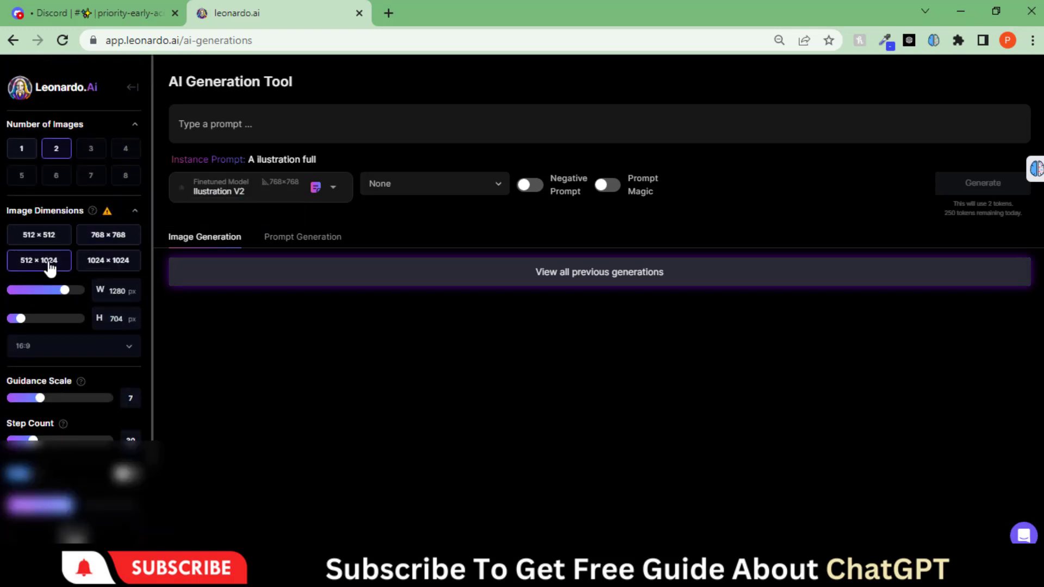
pyautogui.click(109, 235)
pyautogui.click(116, 155)
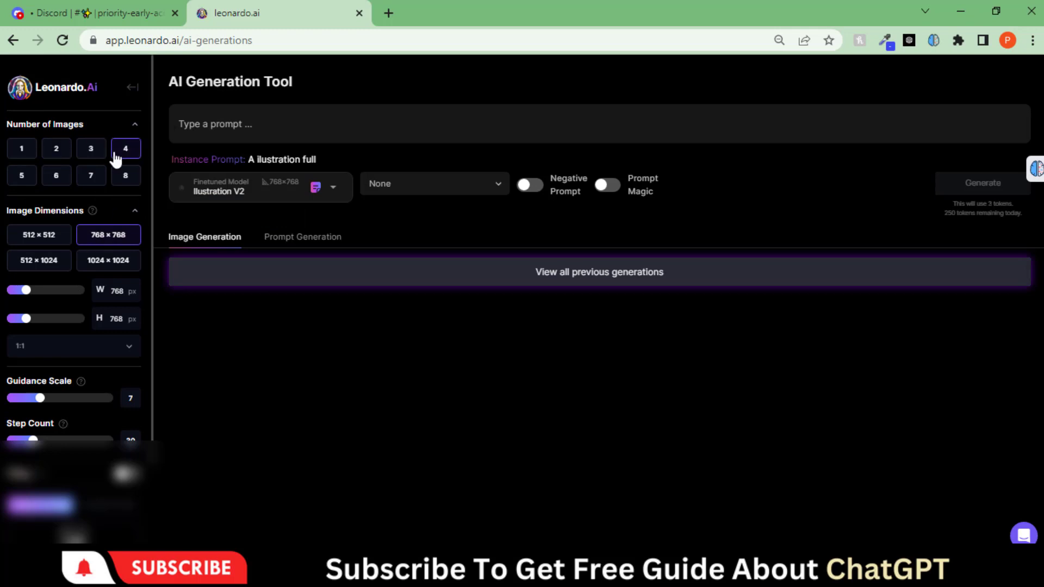
pyautogui.click(258, 131)
pyautogui.write('nature in sky')
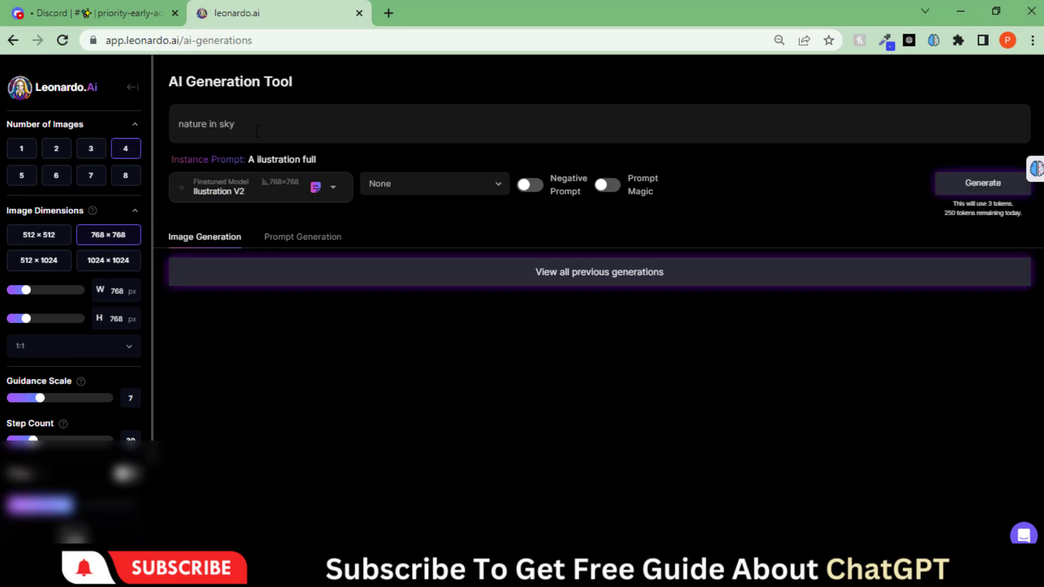
# Generate 'nature in sky' images with Illustration V2, keeping the style preset at None
pyautogui.press('Return')
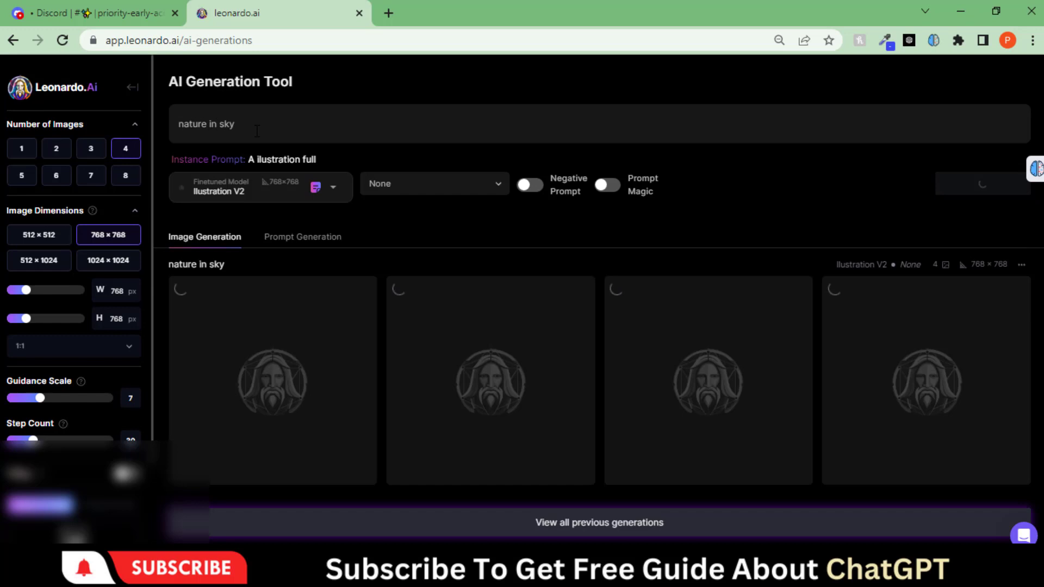
pyautogui.click(263, 191)
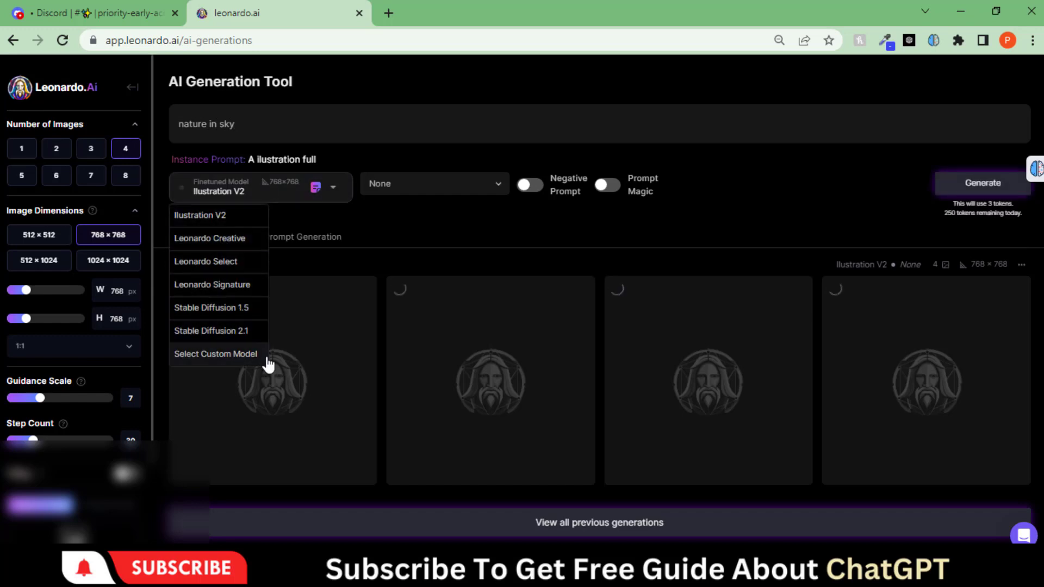
pyautogui.click(450, 191)
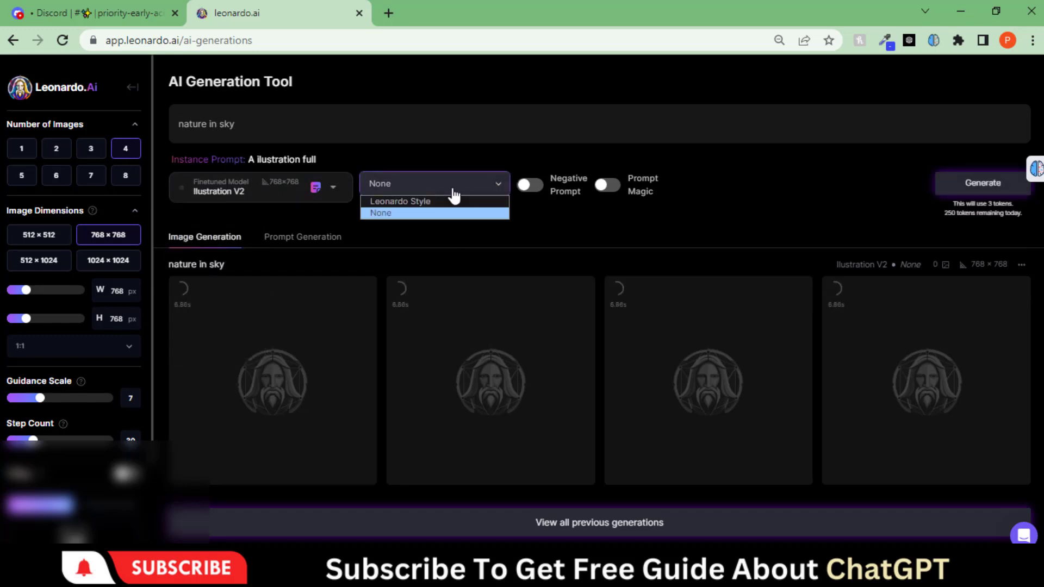
pyautogui.click(435, 188)
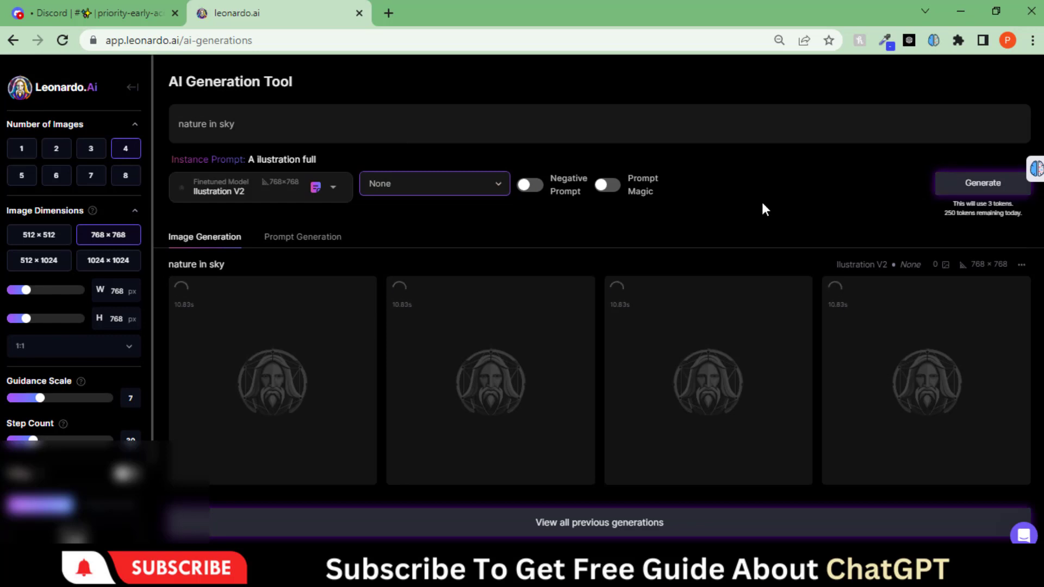
pyautogui.click(754, 221)
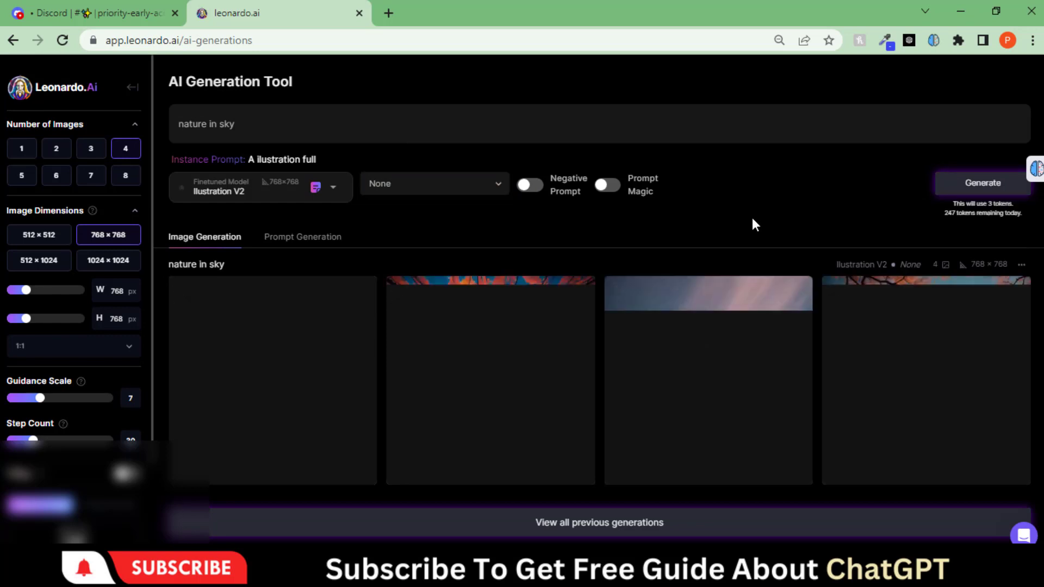
# Preview the first nature image enlarged, then switch the style preset to Leonardo Style
pyautogui.moveTo(313, 364)
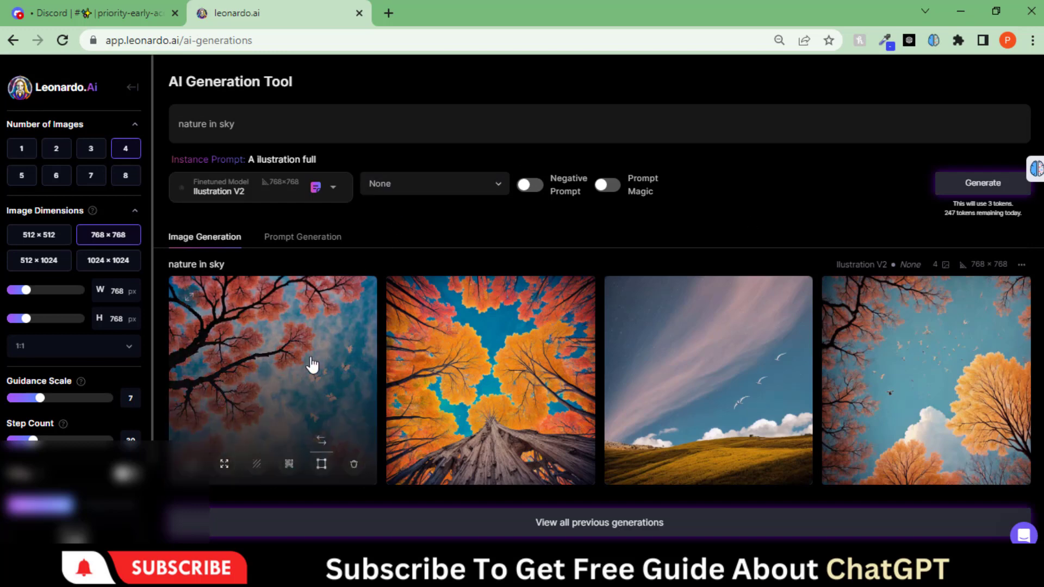
pyautogui.moveTo(748, 354)
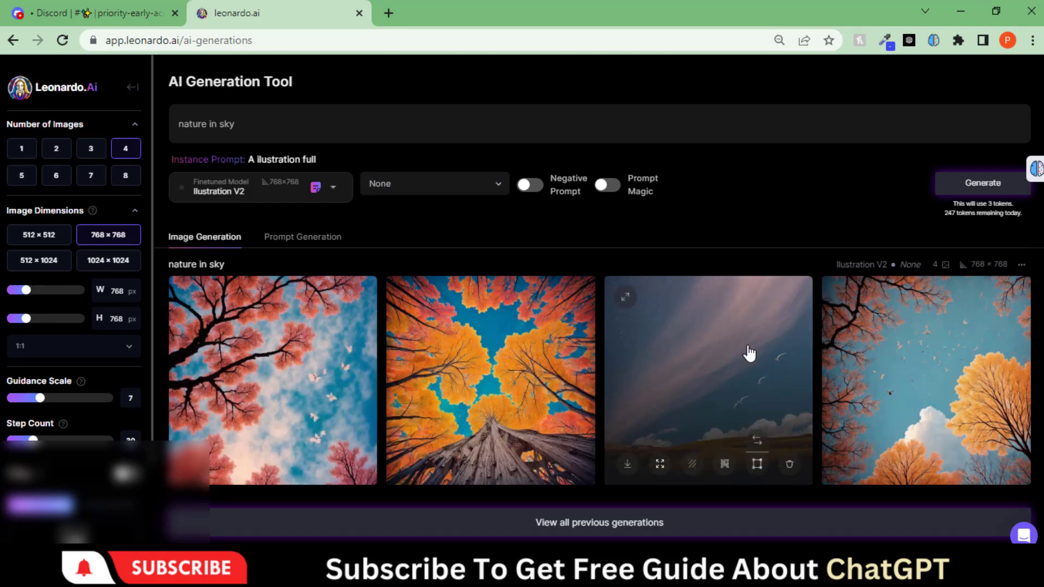
pyautogui.moveTo(262, 375)
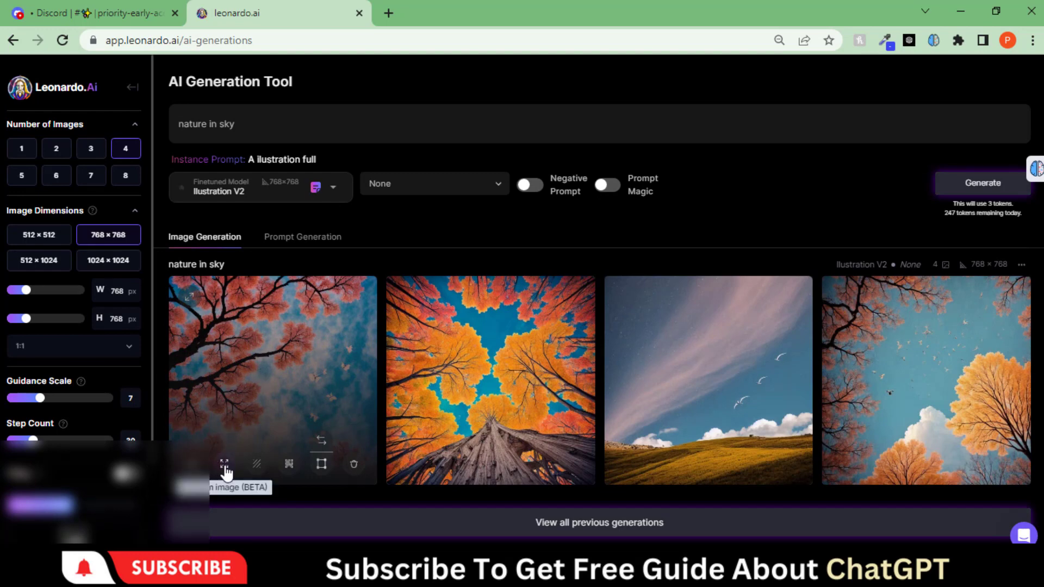
pyautogui.click(268, 419)
pyautogui.click(452, 513)
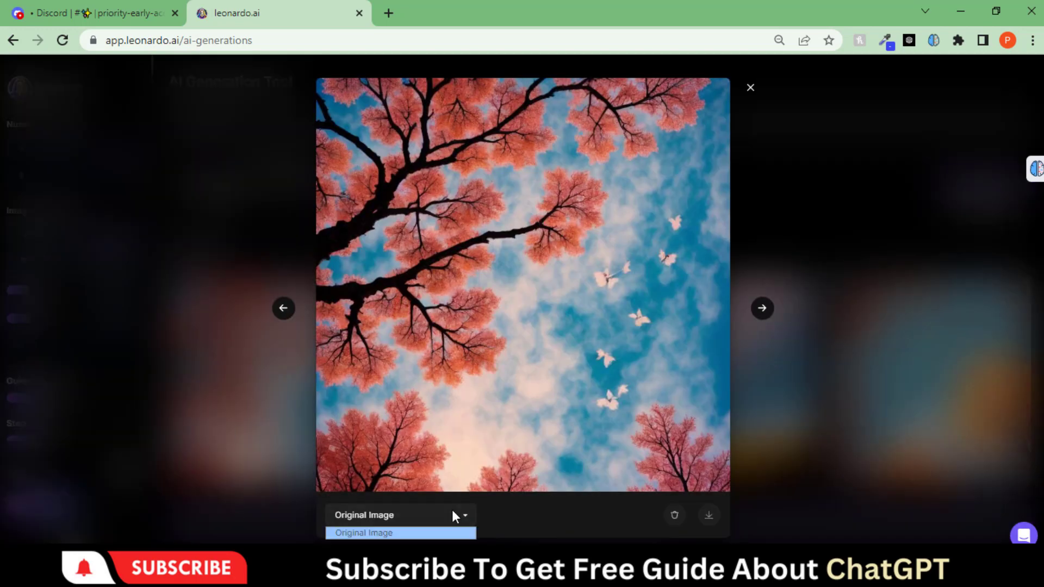
pyautogui.click(453, 512)
pyautogui.click(455, 515)
pyautogui.click(555, 494)
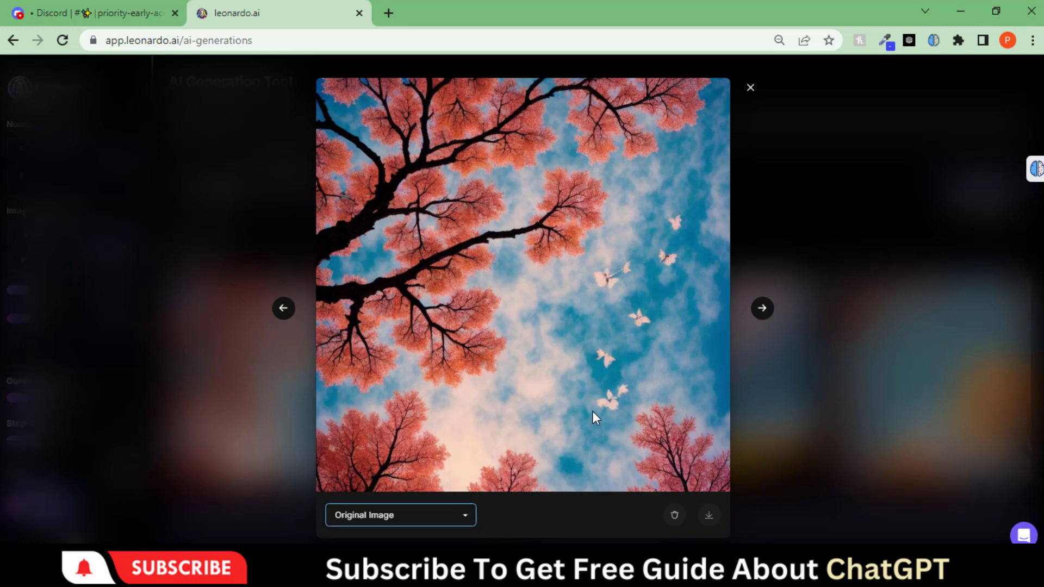
pyautogui.click(749, 89)
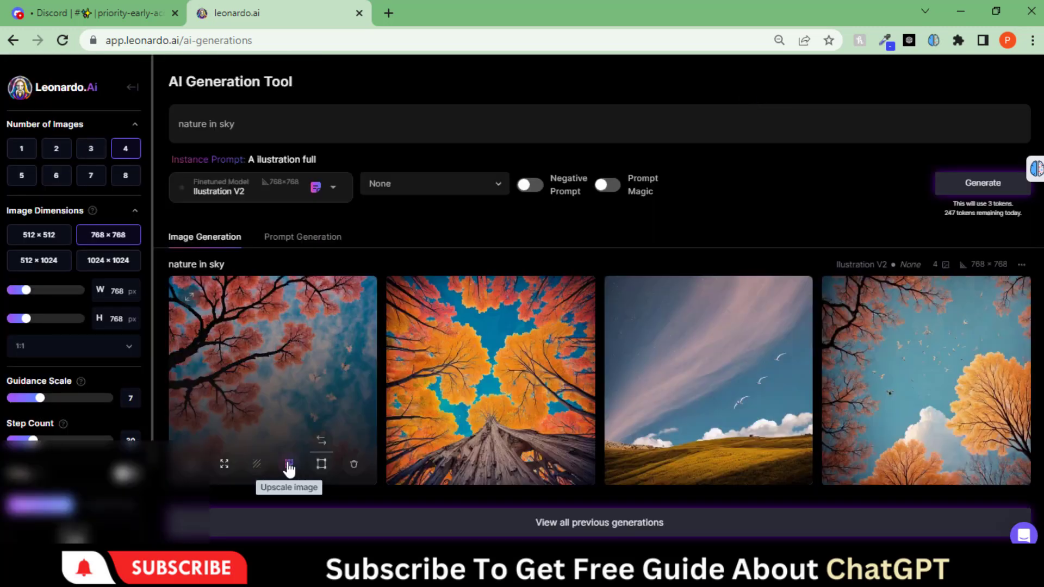
pyautogui.click(430, 184)
pyautogui.click(410, 205)
# Generate four more 'nature in sky' images in Leonardo Style and step through them enlarged
pyautogui.click(970, 185)
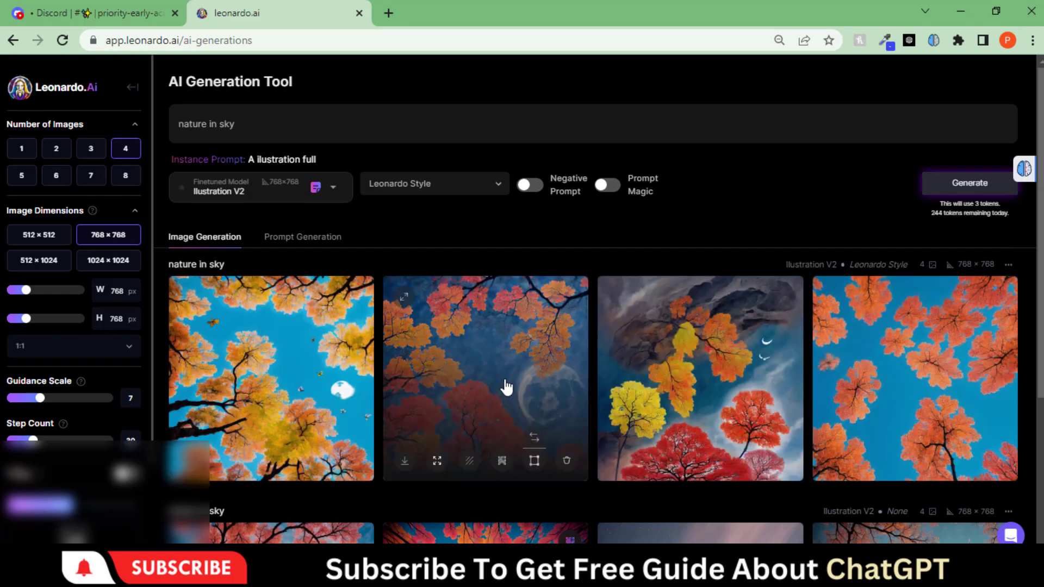
pyautogui.click(506, 387)
pyautogui.click(763, 310)
pyautogui.click(763, 309)
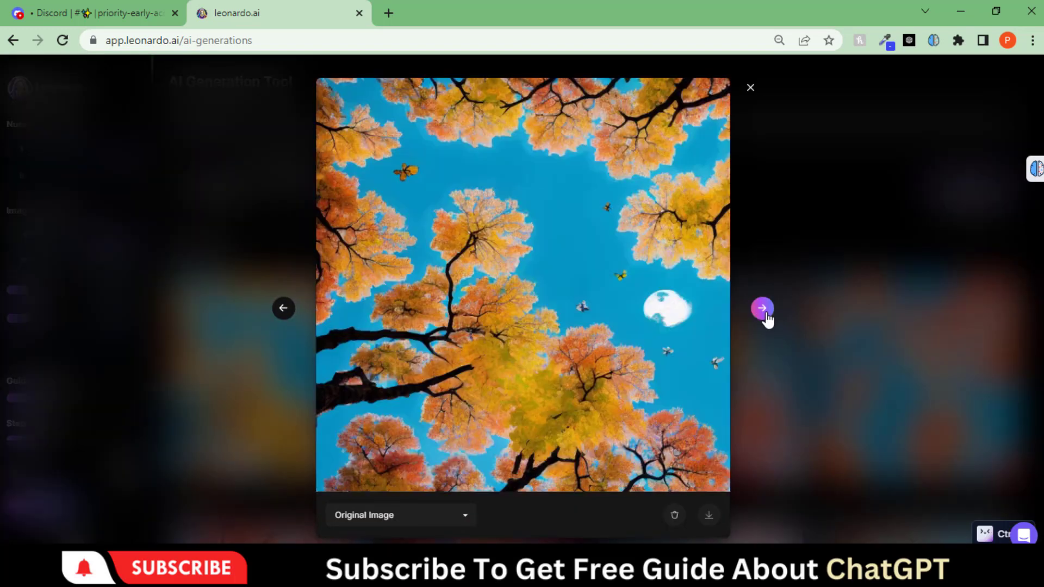
pyautogui.click(763, 309)
# Check the image version options, close the viewer, and switch to Prompt Generation
pyautogui.click(763, 308)
pyautogui.click(456, 521)
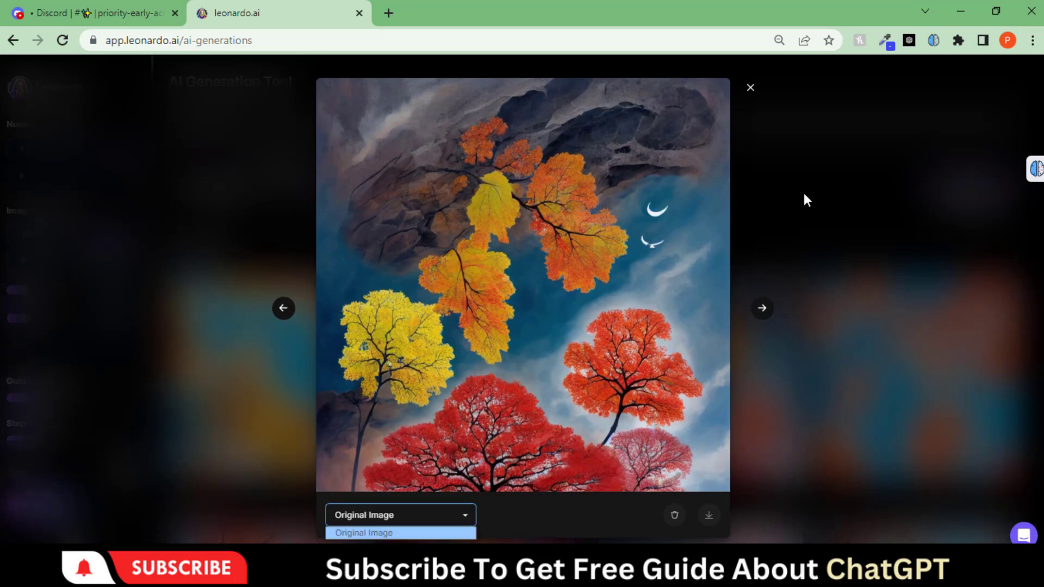
pyautogui.click(750, 89)
pyautogui.click(334, 243)
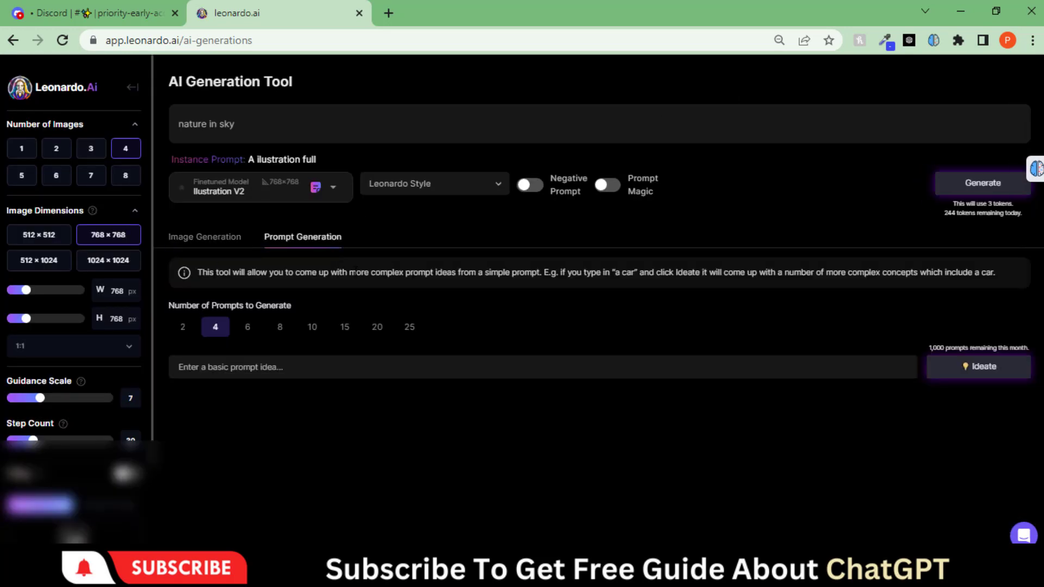
# Ideate four prompt ideas from the basic idea 'nature'
pyautogui.click(288, 369)
pyautogui.write('nature')
pyautogui.click(979, 366)
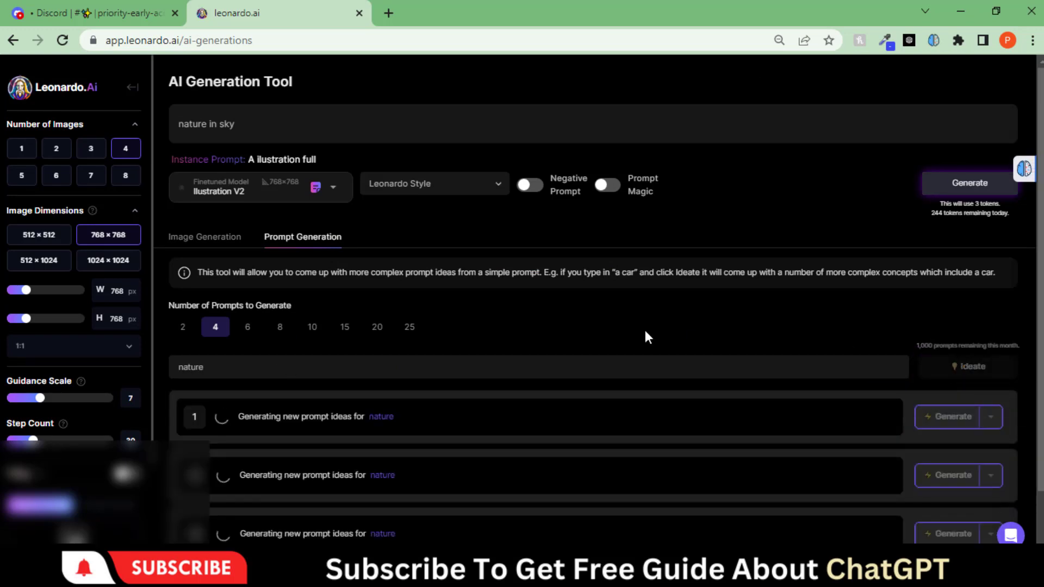
pyautogui.scroll(-1, 490, 315)
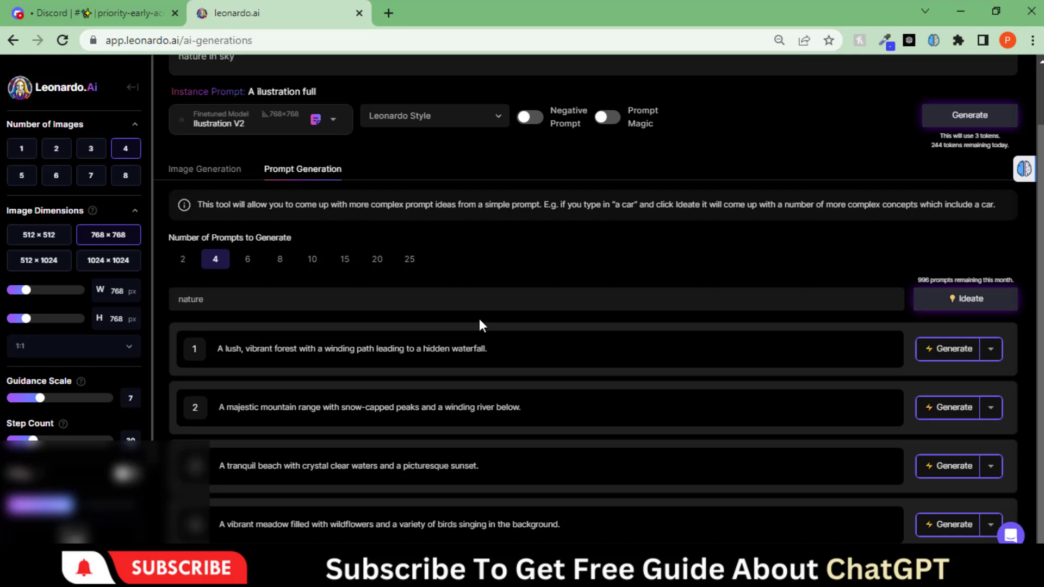
# Copy the fourth idea, the vibrant meadow prompt, to the clipboard
pyautogui.moveTo(460, 349); pyautogui.dragTo(217, 348)
pyautogui.hotkey('ctrl', 'c')
pyautogui.click(300, 325)
pyautogui.moveTo(219, 409); pyautogui.dragTo(523, 407)
pyautogui.click(511, 450)
pyautogui.moveTo(566, 525); pyautogui.dragTo(218, 524)
pyautogui.hotkey('ctrl', 'c')
pyautogui.rightClick(329, 525)
pyautogui.click(676, 364)
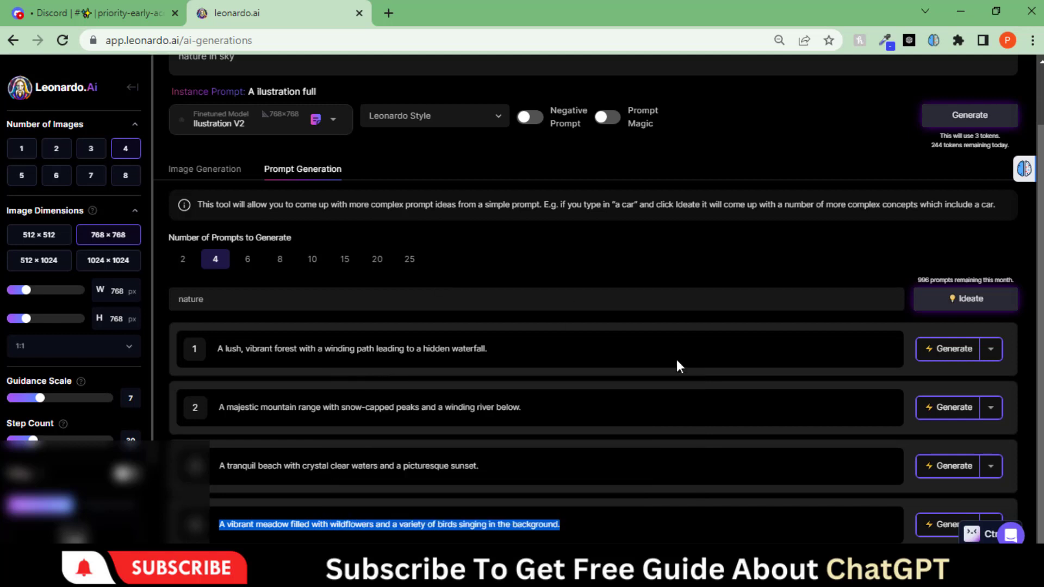
pyautogui.scroll(2, 620, 265)
# Replace the main prompt with the meadow idea, with style None and the Luna model
pyautogui.click(238, 124)
pyautogui.hotkey('ctrl', 'a')
pyautogui.hotkey('ctrl', 'v')
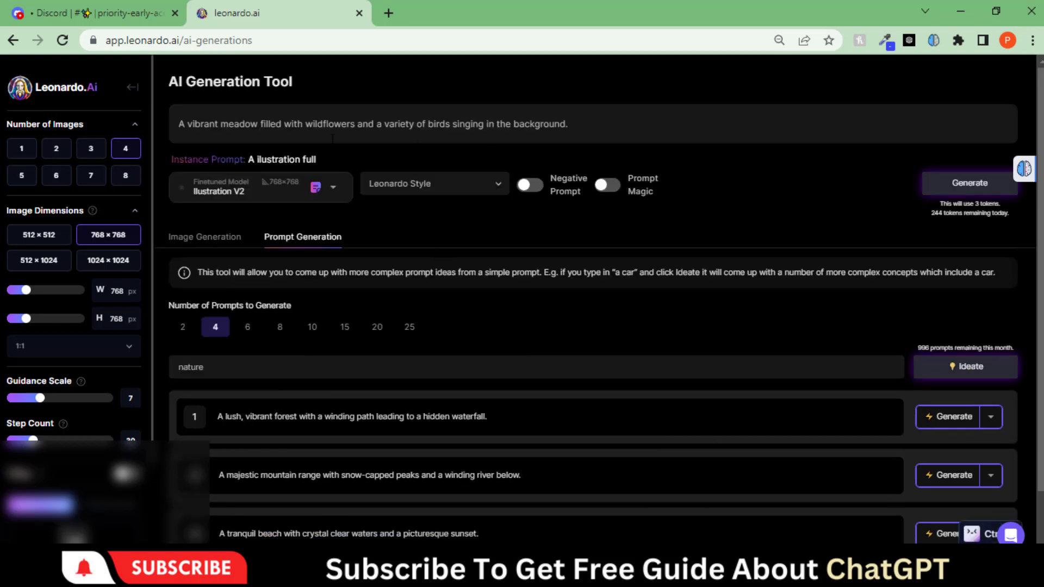
pyautogui.click(462, 188)
pyautogui.click(405, 210)
pyautogui.click(274, 191)
pyautogui.click(185, 214)
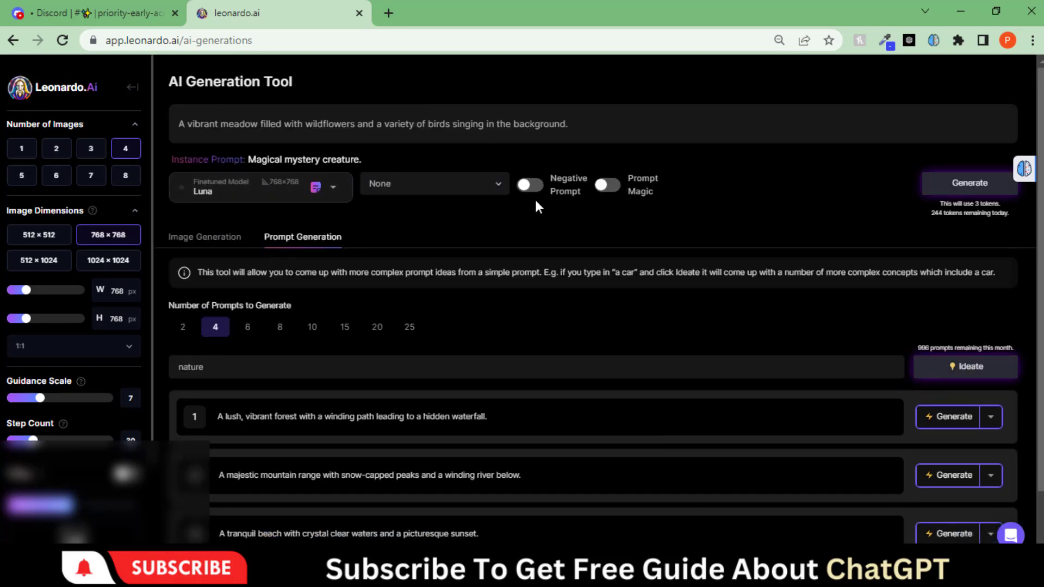
# Generate the four meadow images, review each enlarged, then go to the Community Feed
pyautogui.click(955, 182)
pyautogui.click(216, 236)
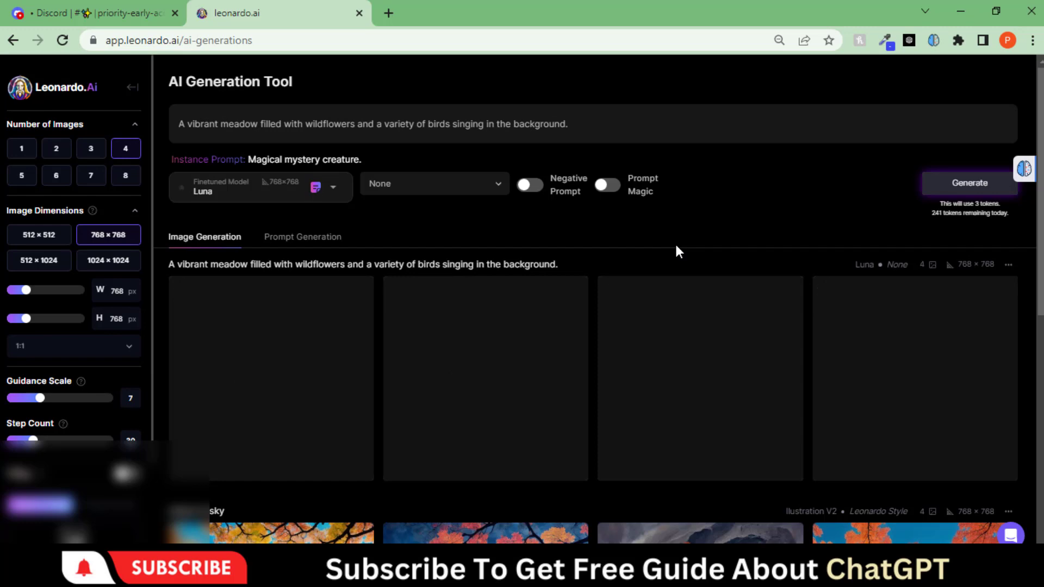
pyautogui.click(258, 364)
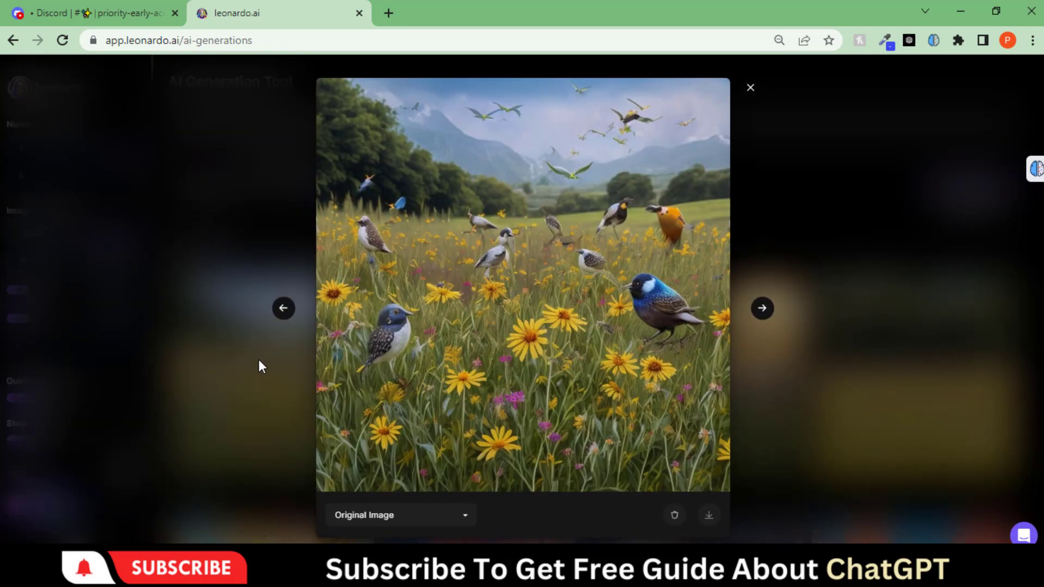
pyautogui.click(762, 309)
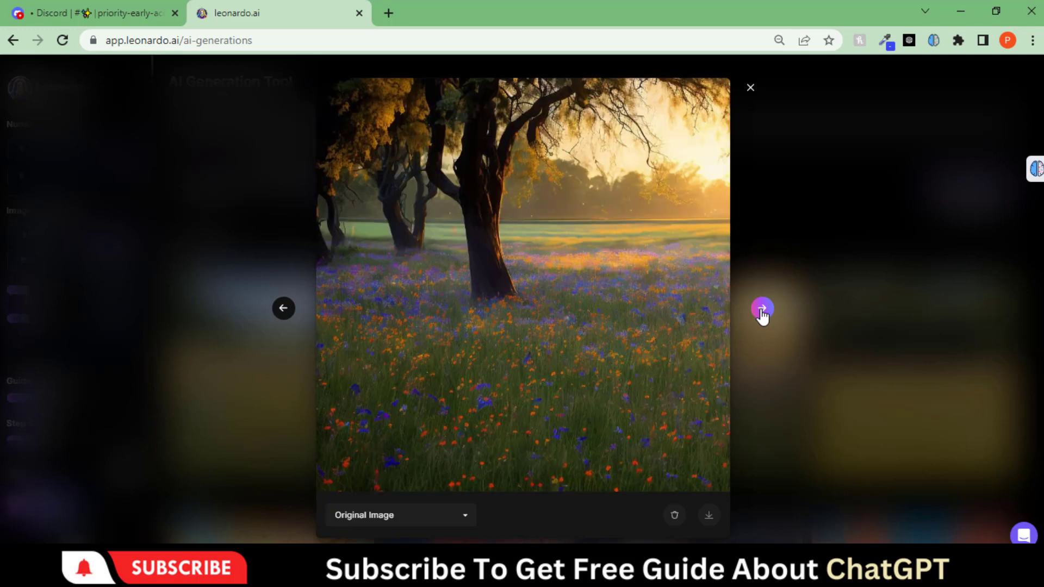
pyautogui.click(762, 308)
pyautogui.click(761, 309)
pyautogui.click(764, 308)
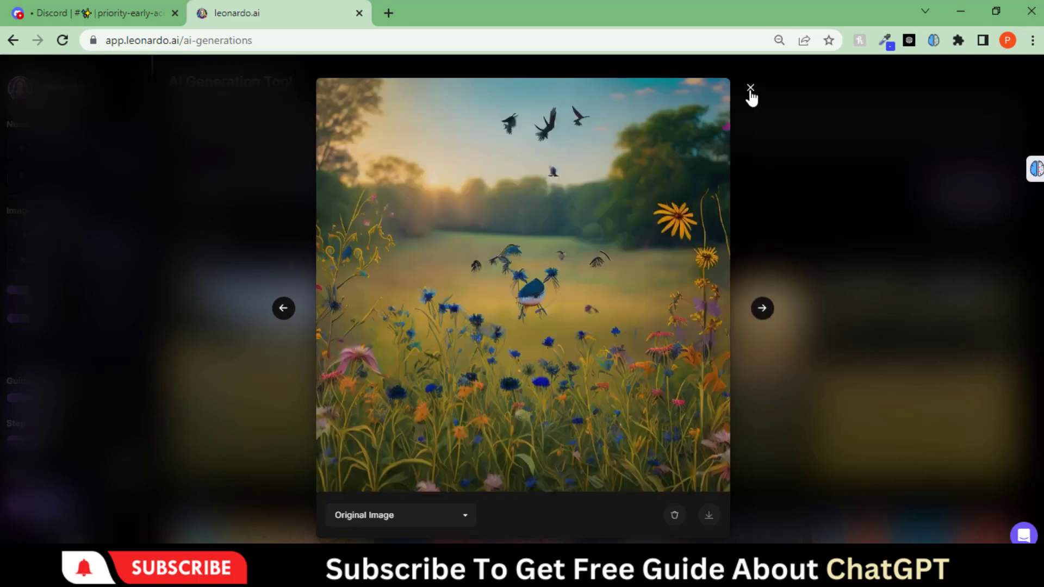
pyautogui.click(751, 88)
pyautogui.click(82, 180)
# Browse the Community Feed under the Newest, Top and Trending filters
pyautogui.click(251, 115)
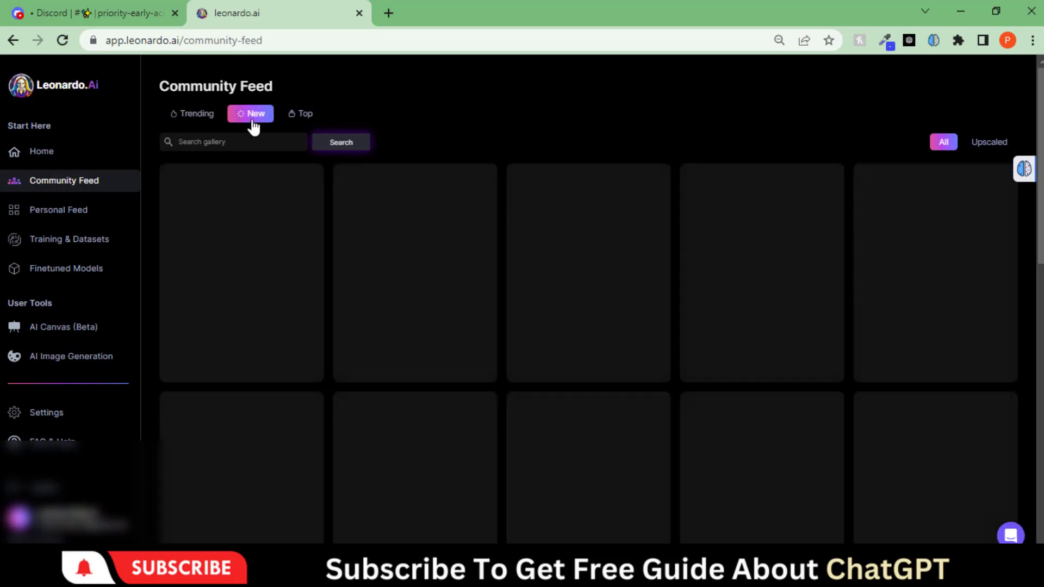
pyautogui.click(301, 114)
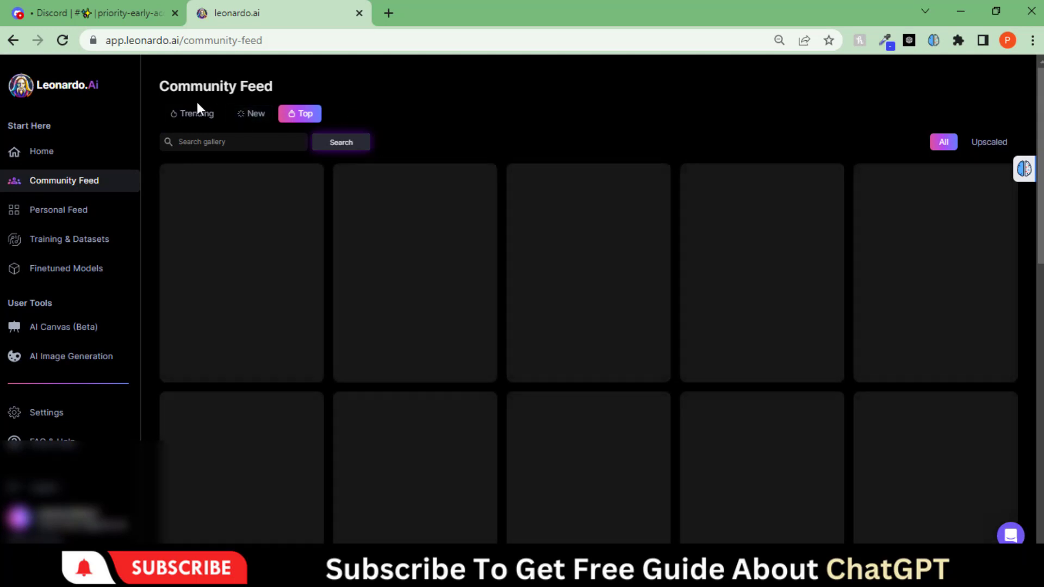
pyautogui.click(196, 114)
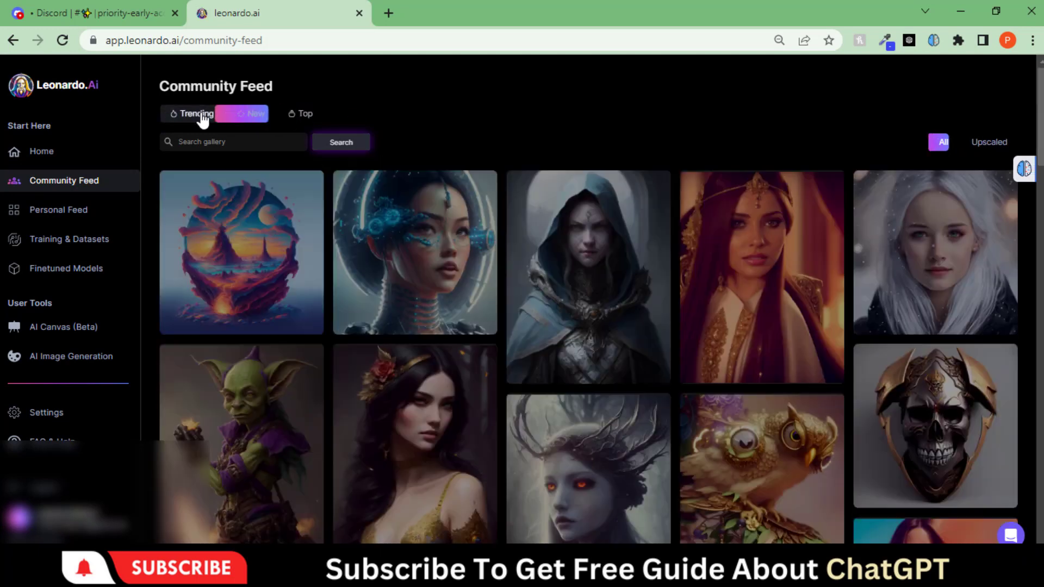
pyautogui.scroll(-5, 919, 226)
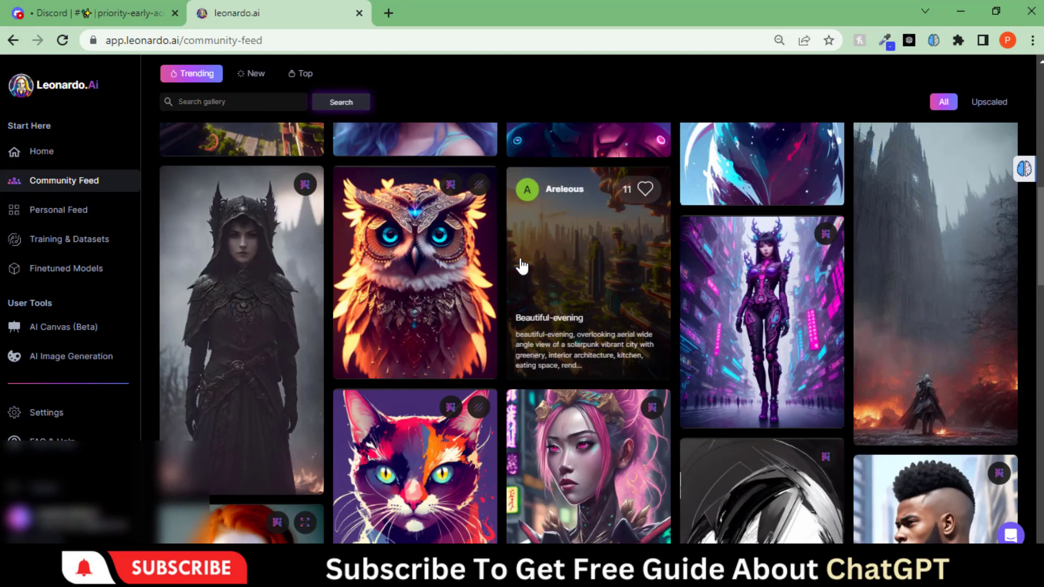
pyautogui.scroll(-15, 671, 251)
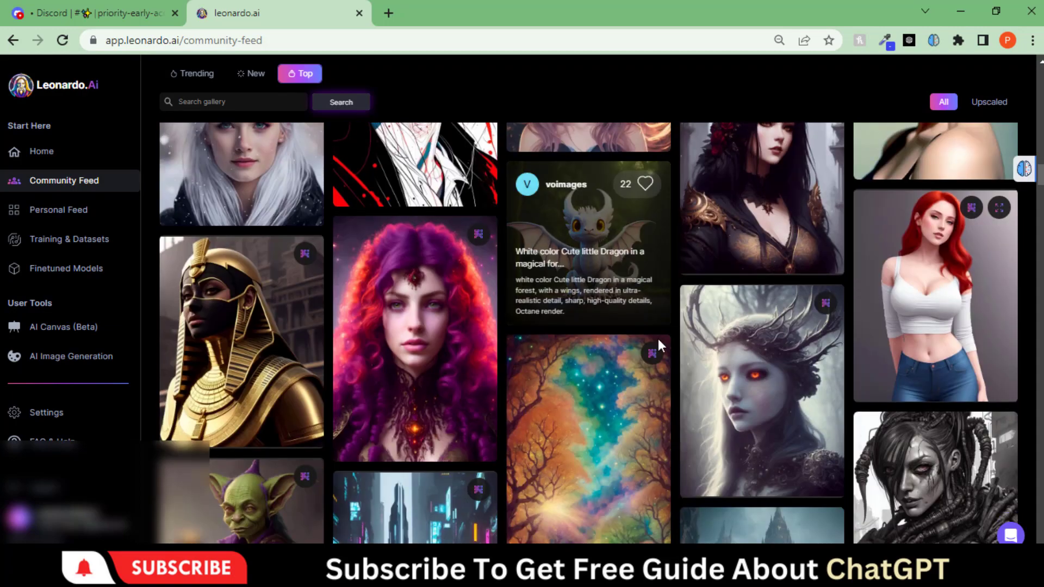
pyautogui.scroll(-3, 658, 338)
# Inspect the 'Space and stars' image details, then go to the Personal Feed
pyautogui.click(577, 293)
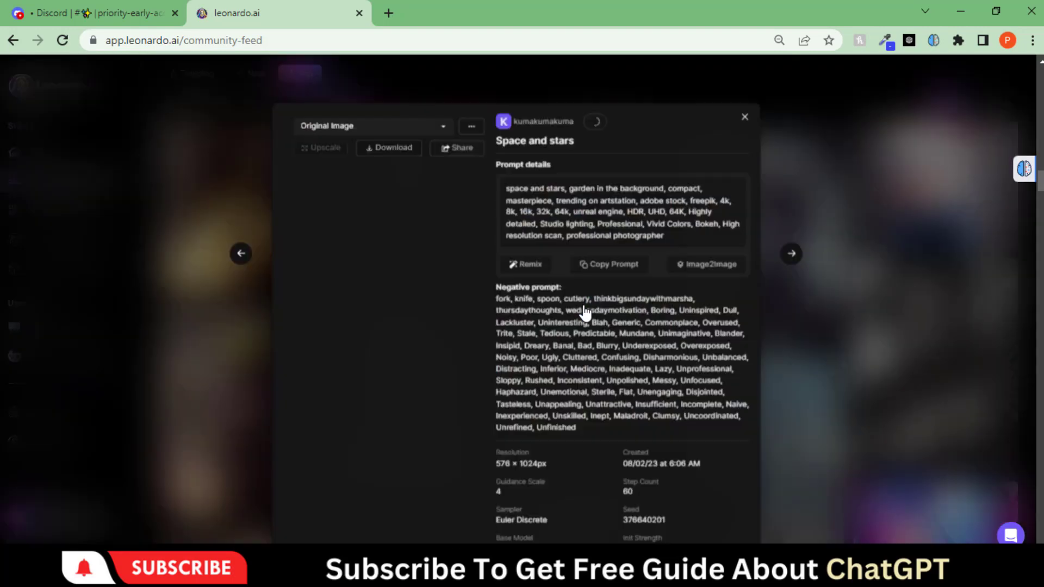
pyautogui.scroll(-3, 577, 238)
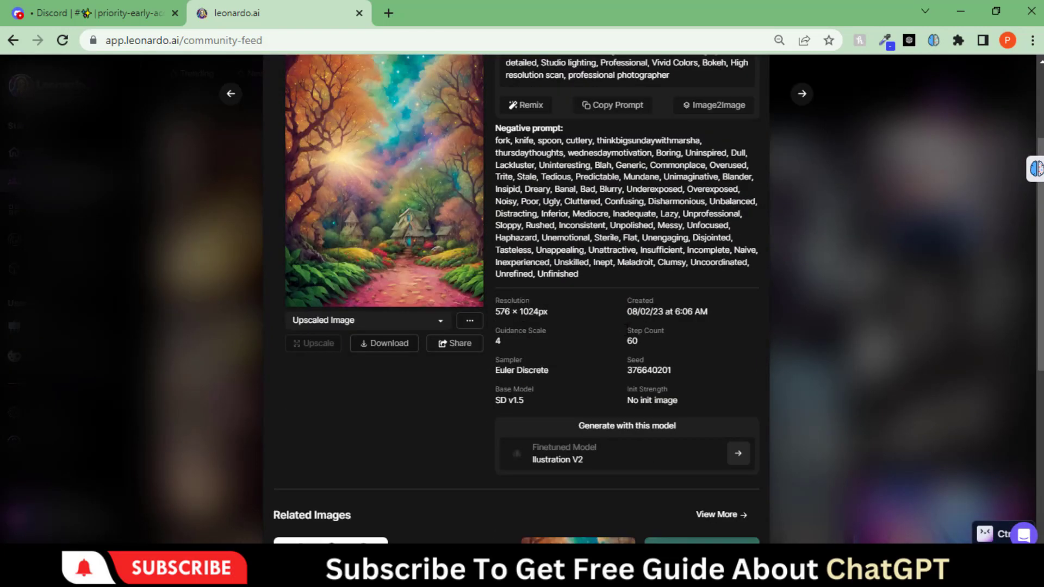
pyautogui.click(518, 456)
pyautogui.scroll(1, 614, 355)
pyautogui.scroll(-5, 615, 356)
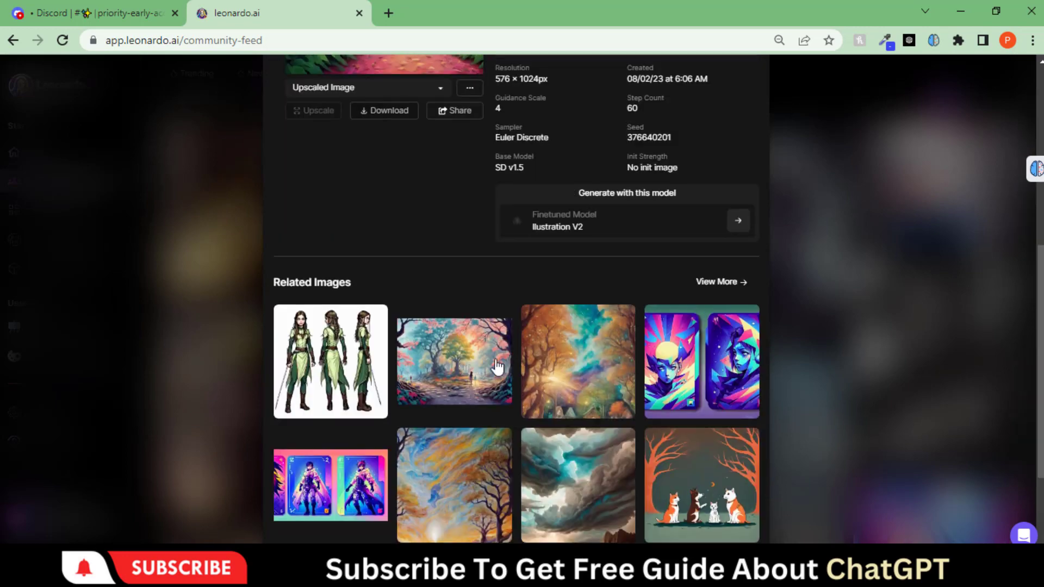
pyautogui.scroll(5, 577, 351)
pyautogui.scroll(5, 576, 350)
pyautogui.click(754, 112)
pyautogui.click(85, 220)
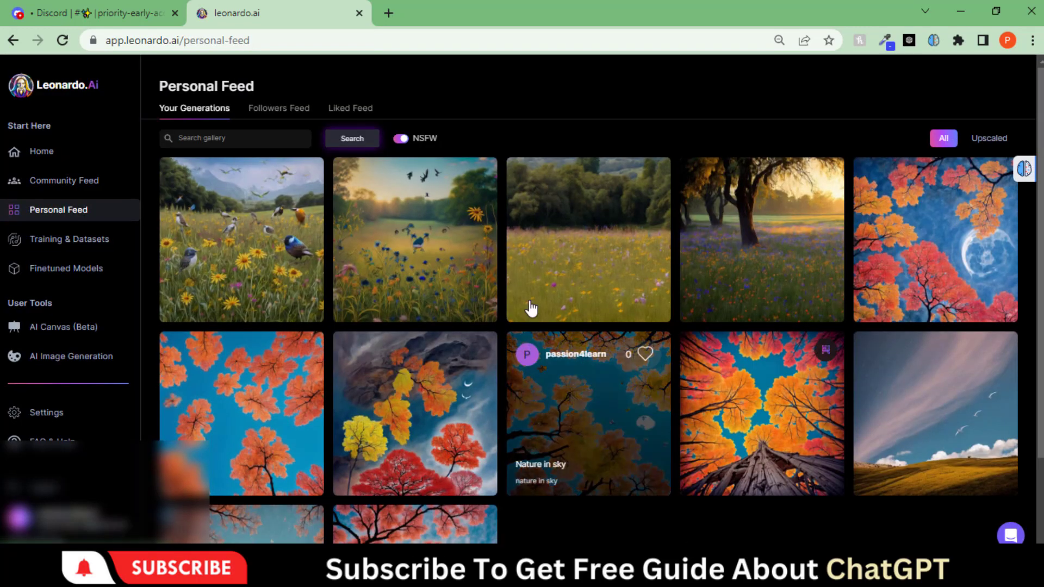
# Open Finetuned Models and view the Cute Characters model details (Stable Diffusion v1.5, 512×512)
pyautogui.scroll(-1, 511, 299)
pyautogui.click(66, 268)
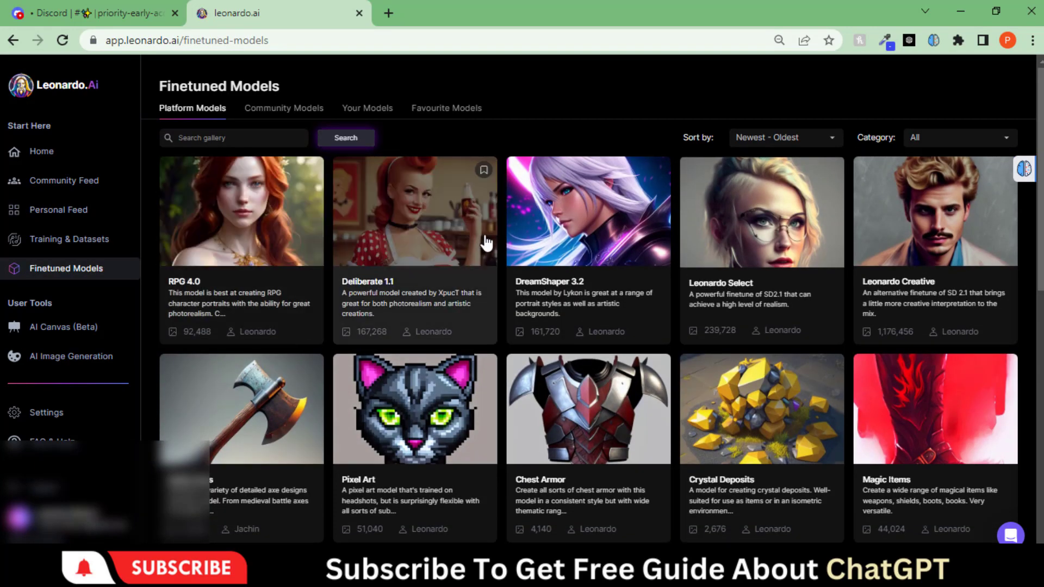
pyautogui.scroll(-3, 488, 274)
pyautogui.scroll(-6, 488, 274)
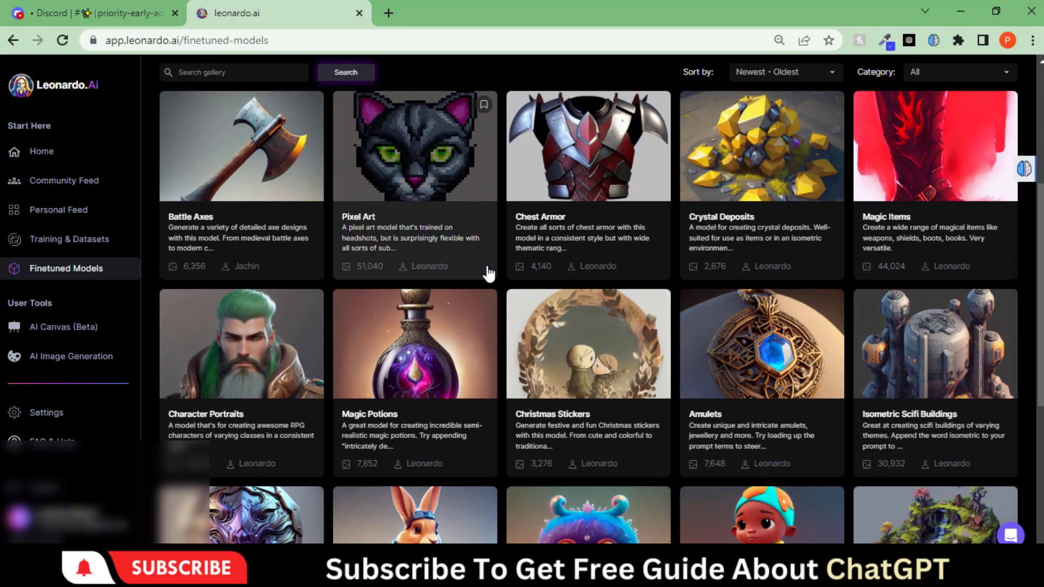
pyautogui.scroll(2, 653, 335)
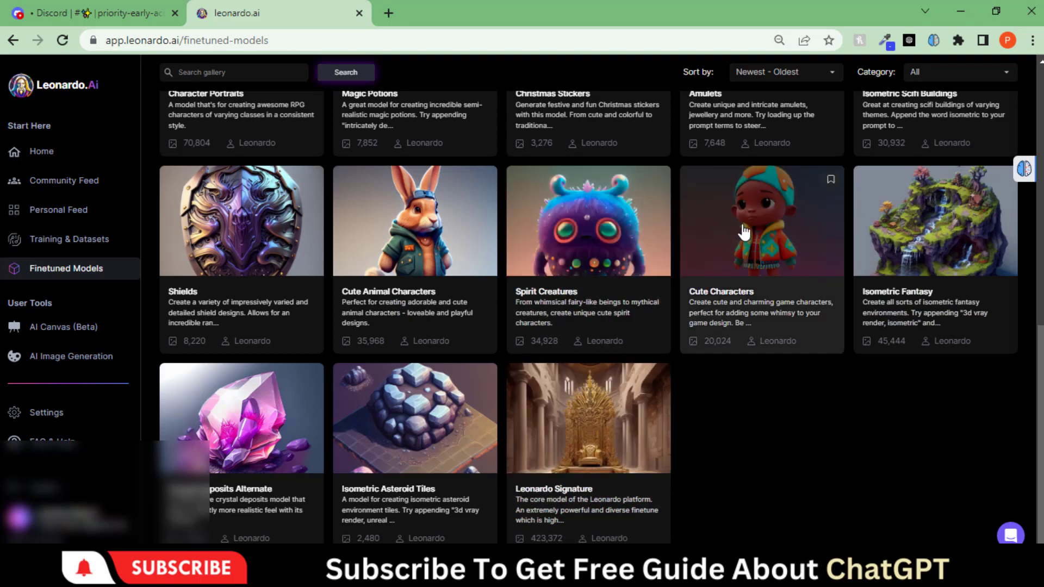
pyautogui.click(744, 232)
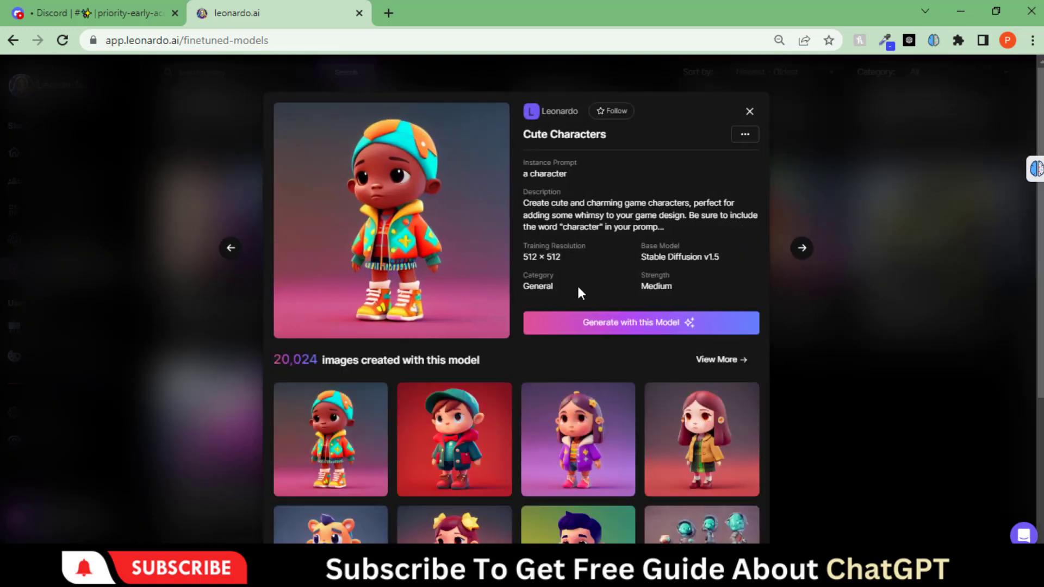
# Generate four images from the prompt 'boy' with the Cute Characters model
pyautogui.click(615, 326)
pyautogui.tripleClick(272, 124)
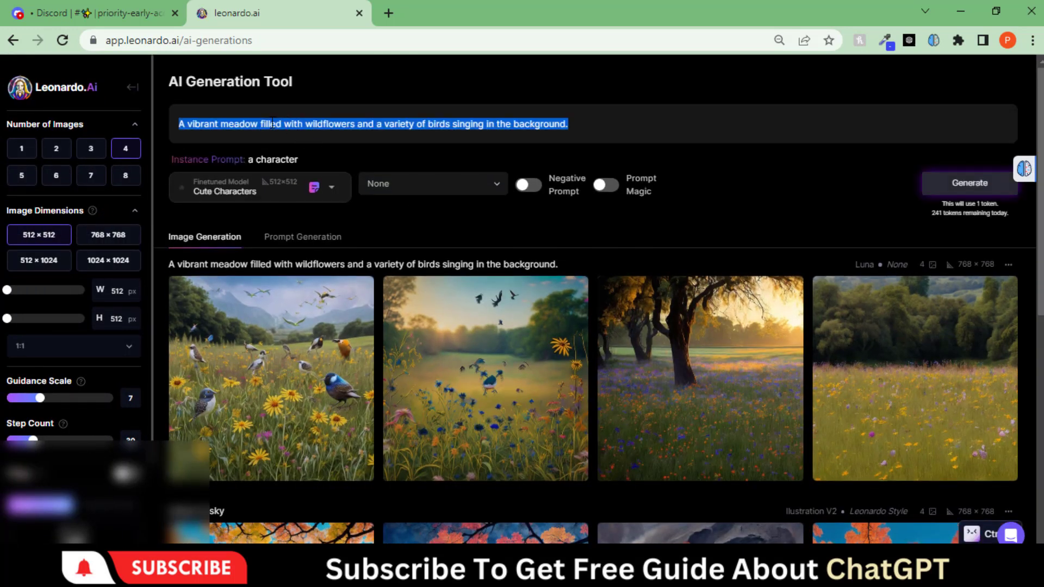
pyautogui.write('boy')
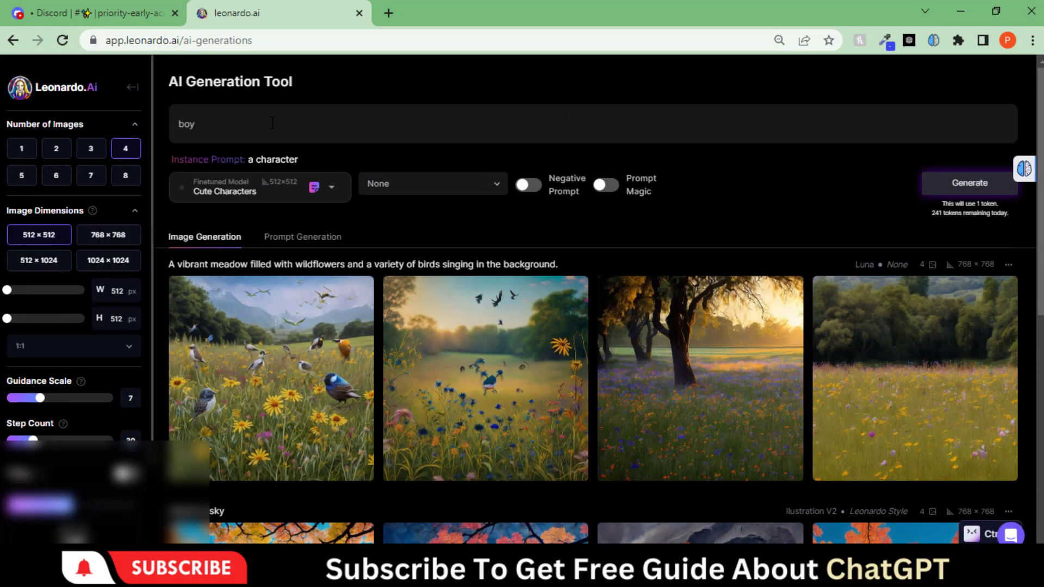
pyautogui.click(946, 188)
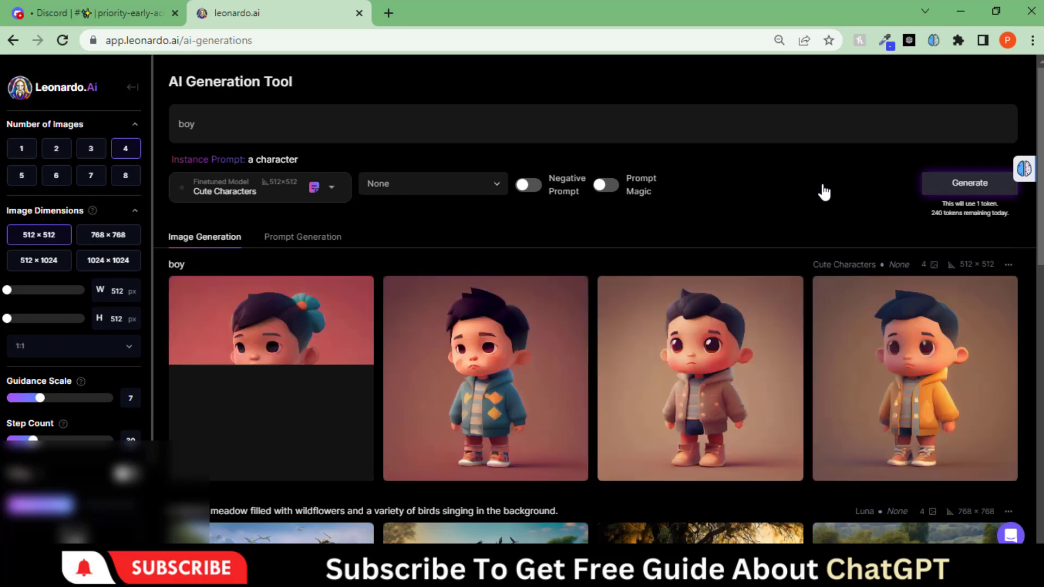
# Review the four boy images full size, including the beige and yellow jackets
pyautogui.click(263, 377)
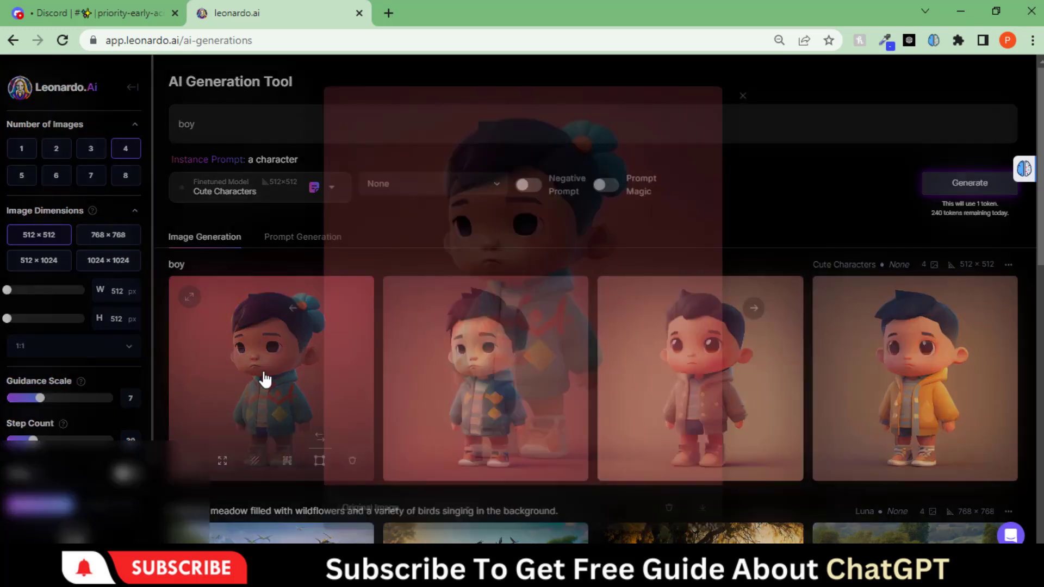
pyautogui.click(762, 308)
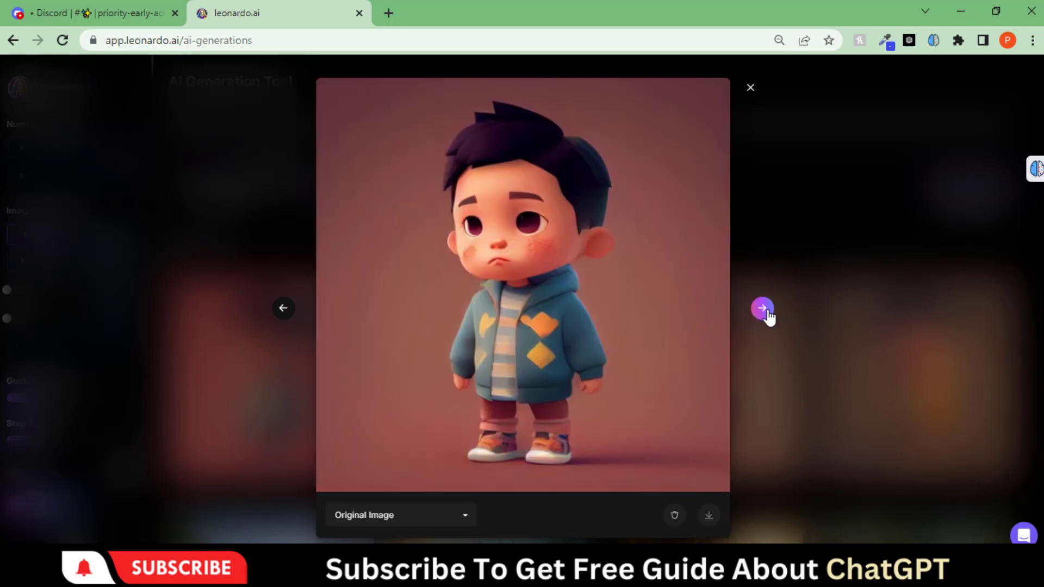
pyautogui.click(458, 518)
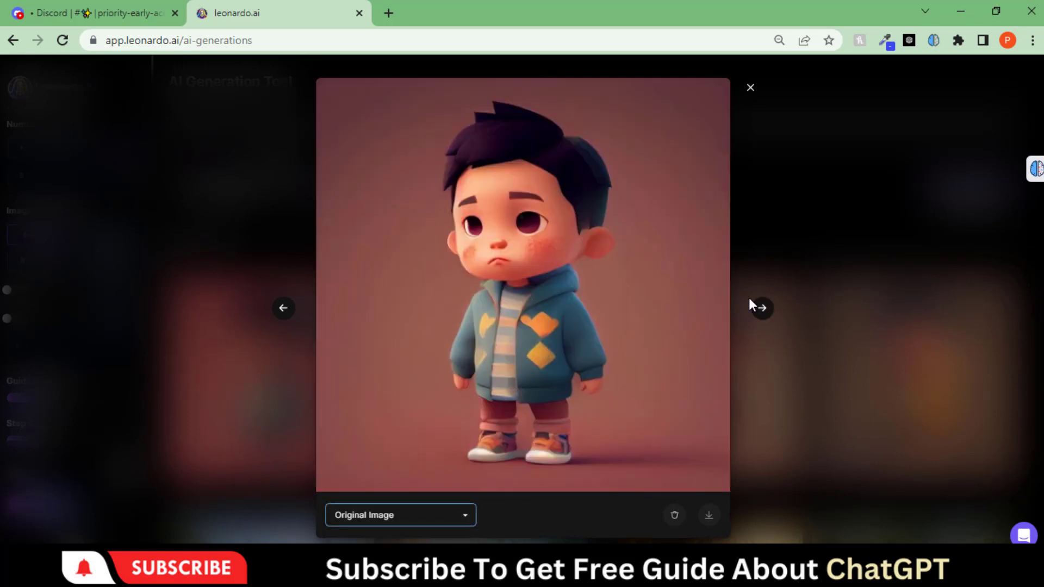
pyautogui.click(763, 309)
pyautogui.click(762, 309)
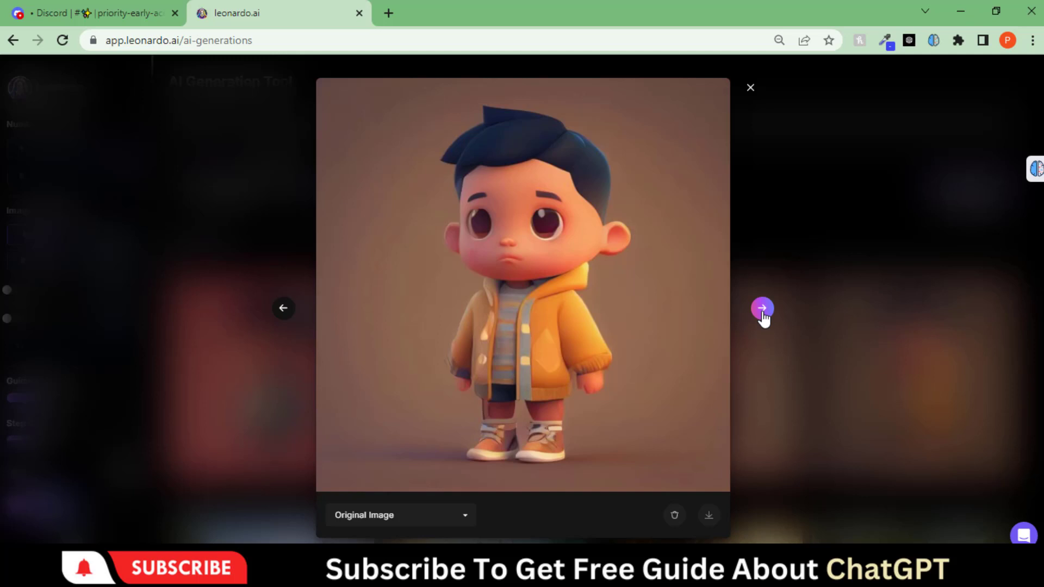
pyautogui.click(762, 309)
pyautogui.click(750, 88)
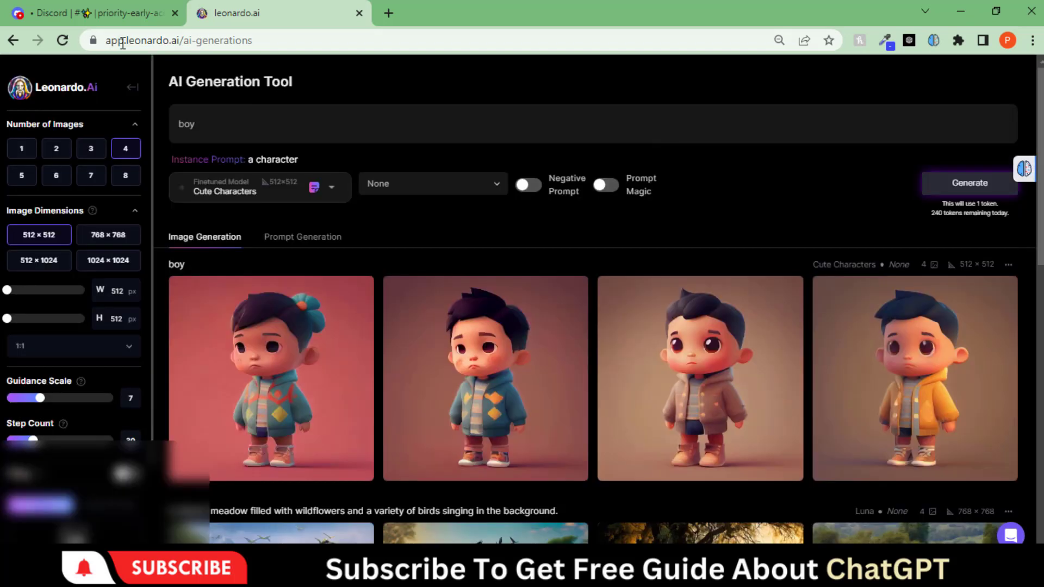
pyautogui.click(61, 238)
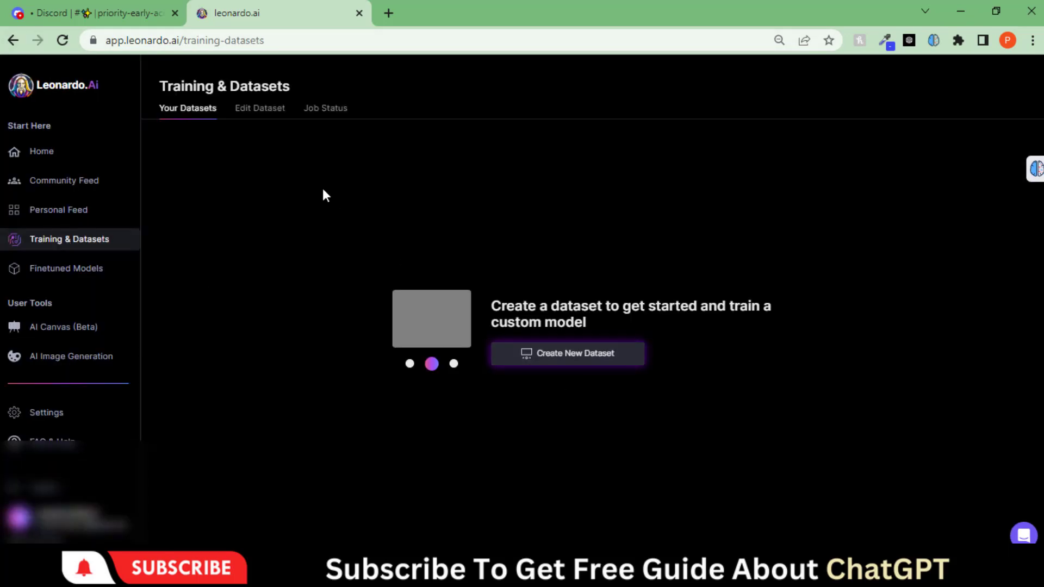
pyautogui.click(52, 441)
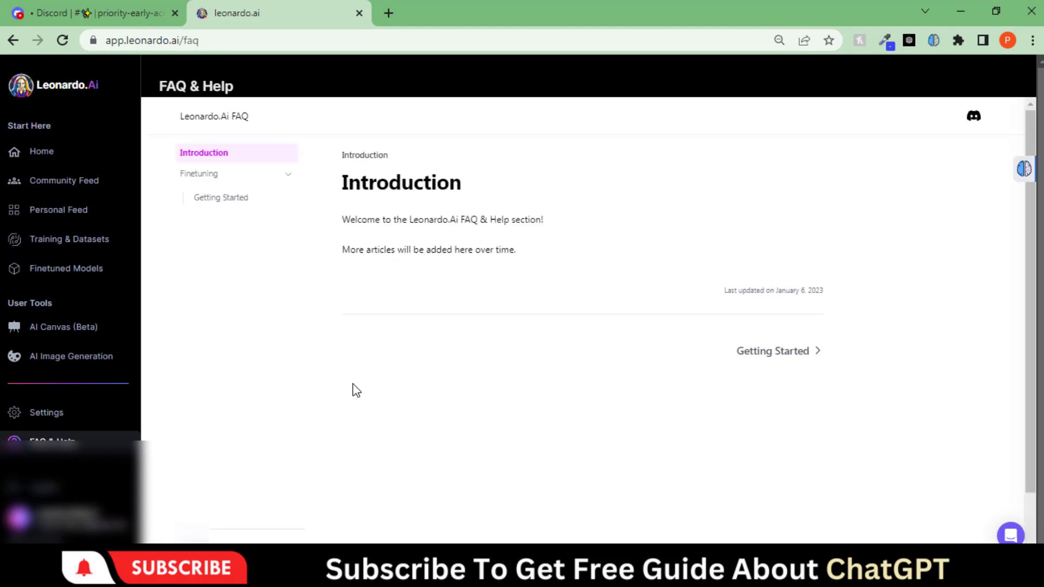
pyautogui.click(201, 175)
pyautogui.click(220, 175)
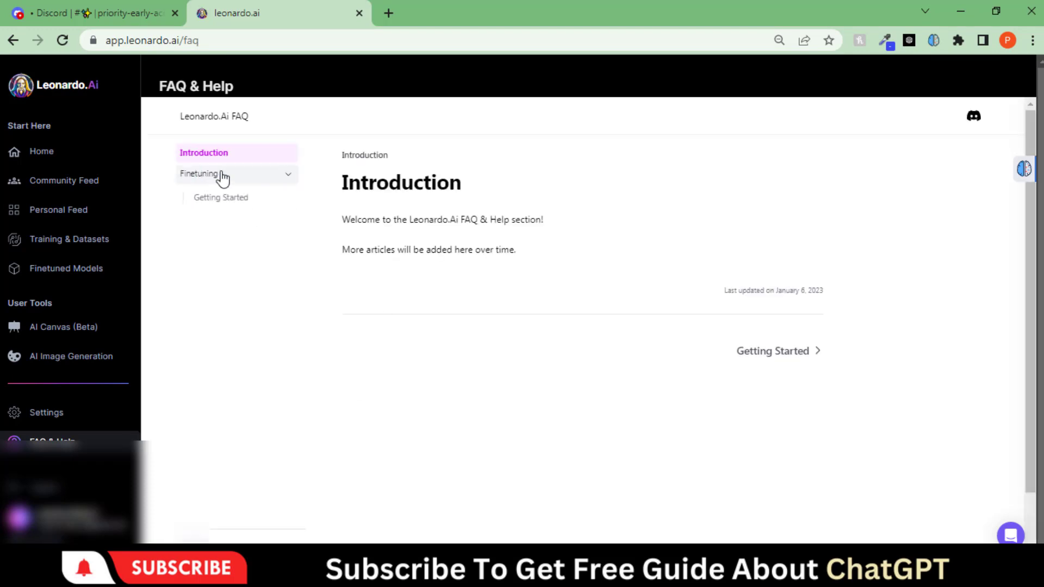
pyautogui.click(234, 204)
pyautogui.moveTo(342, 182); pyautogui.dragTo(791, 182)
pyautogui.click(810, 187)
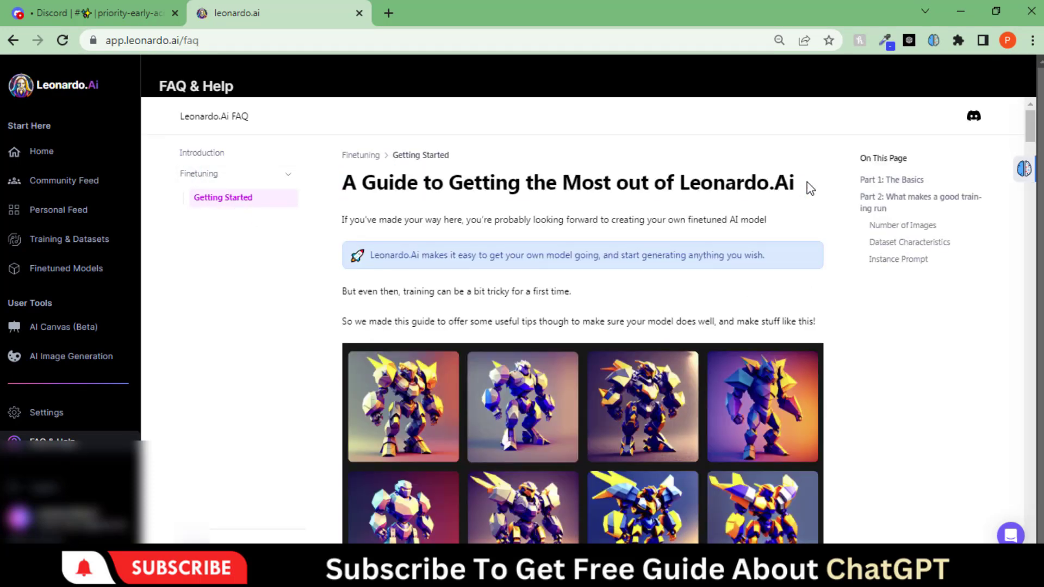
pyautogui.scroll(-3, 614, 255)
pyautogui.scroll(2, 611, 261)
pyautogui.scroll(-6, 614, 261)
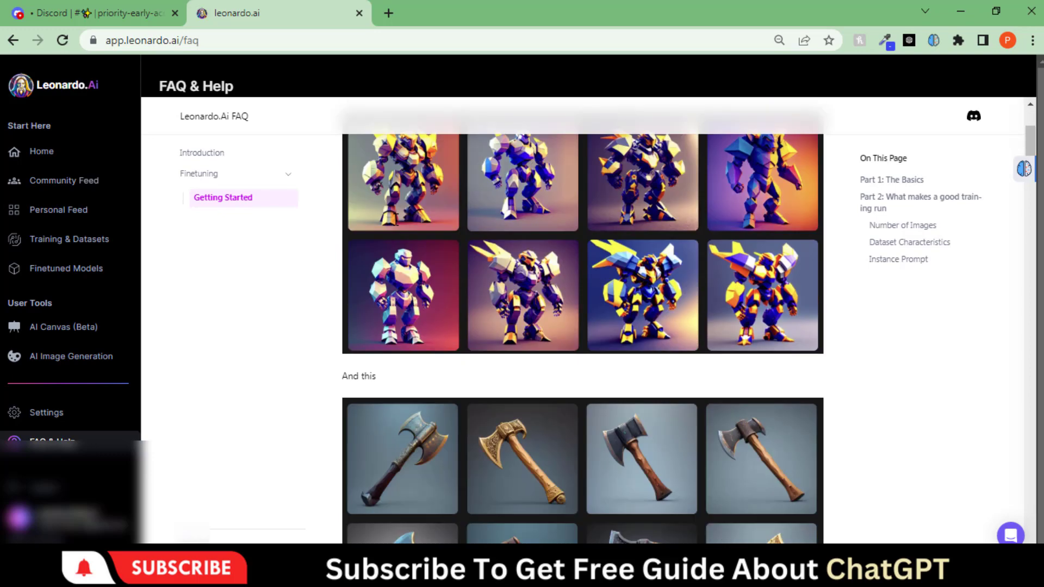
pyautogui.scroll(-4, 439, 263)
pyautogui.scroll(-3, 359, 245)
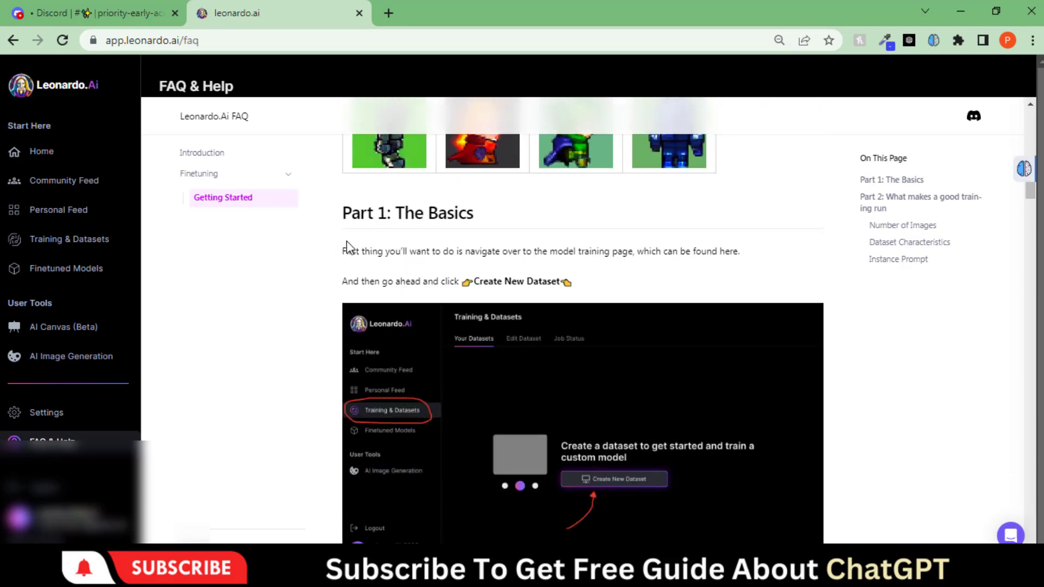
pyautogui.scroll(-8, 425, 269)
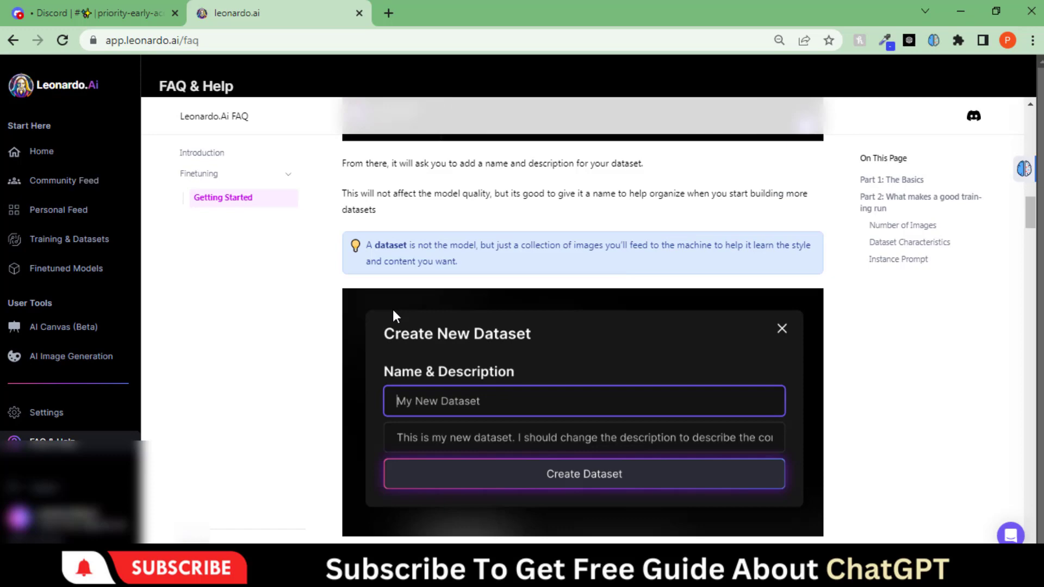
pyautogui.scroll(-11, 426, 264)
pyautogui.scroll(-11, 662, 348)
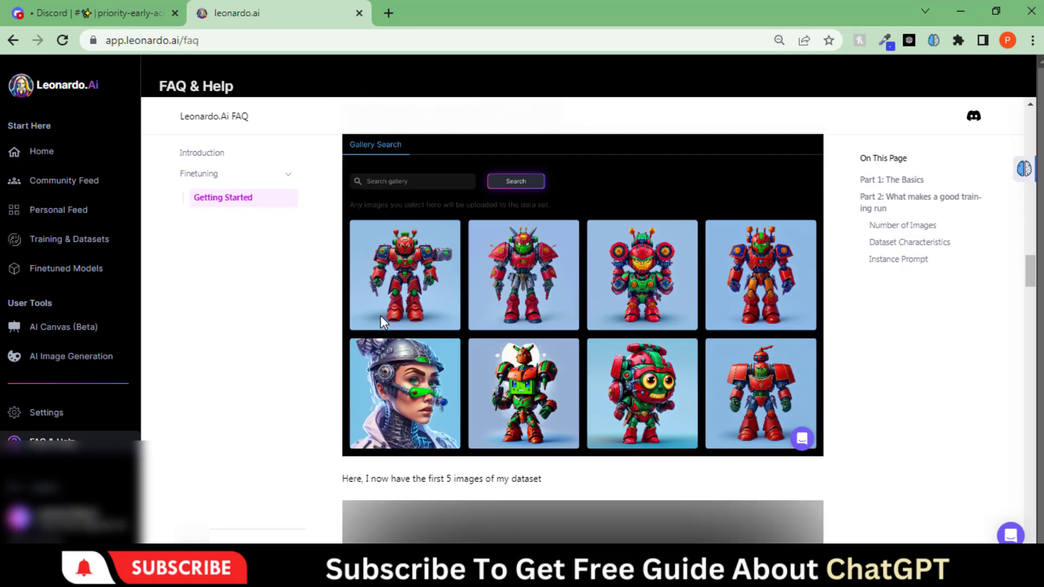
pyautogui.scroll(-12, 565, 342)
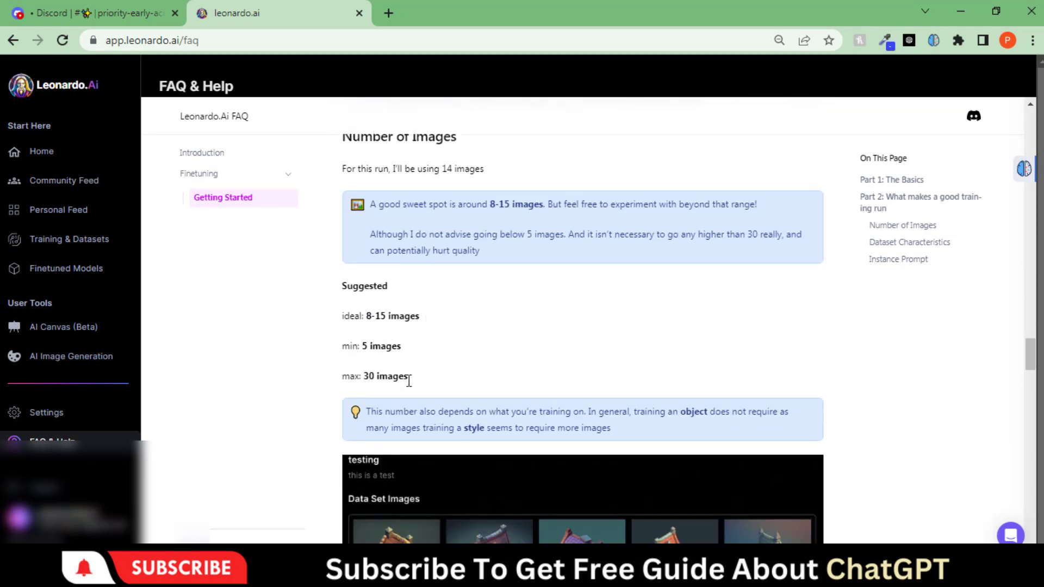
pyautogui.scroll(-15, 409, 380)
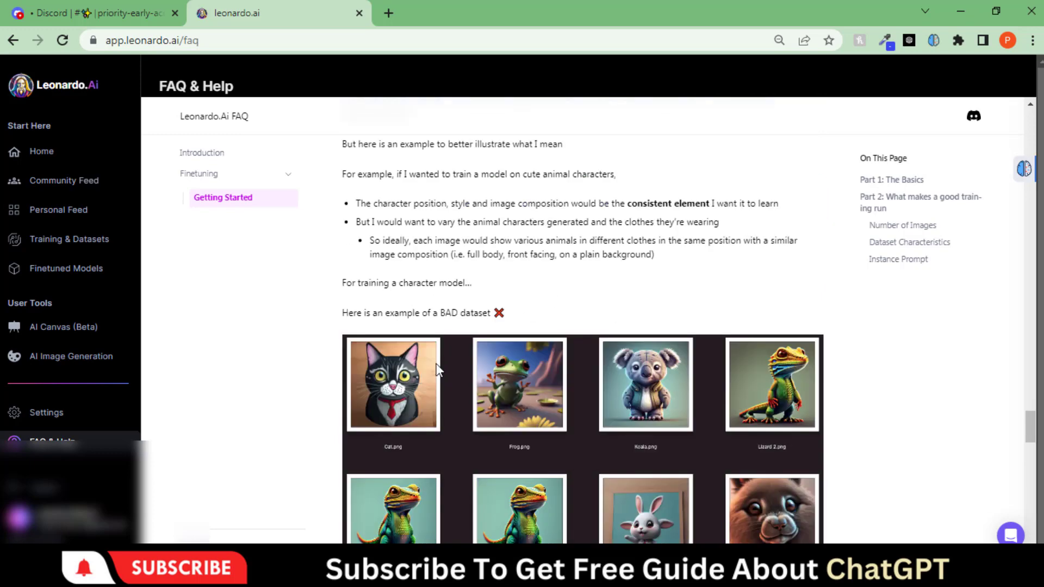
pyautogui.scroll(-15, 438, 370)
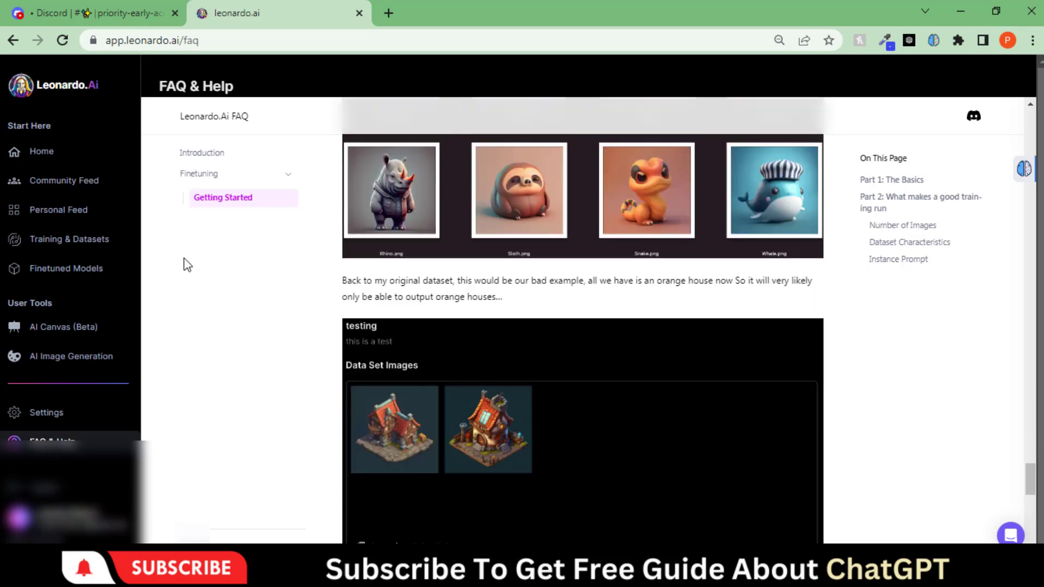
# Create a new empty dataset named 'Space Art' under Training & Datasets
pyautogui.click(65, 240)
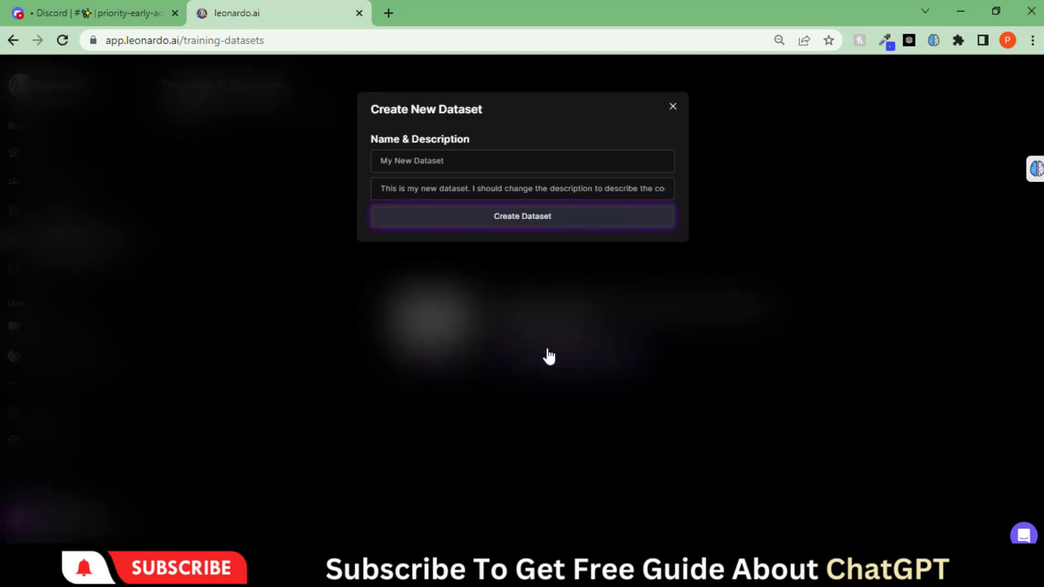
pyautogui.click(381, 160)
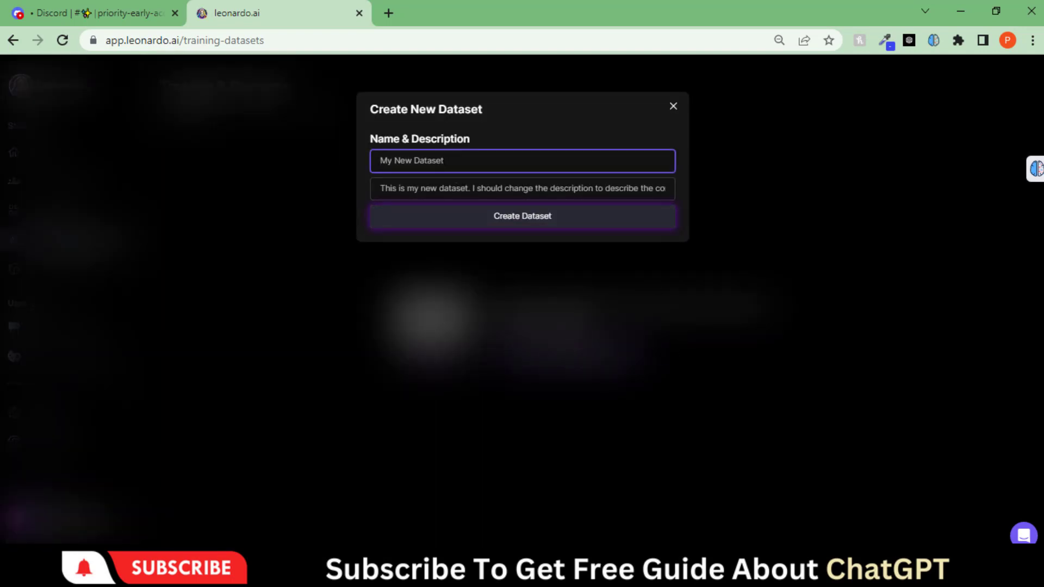
pyautogui.write('Space Art')
pyautogui.click(534, 227)
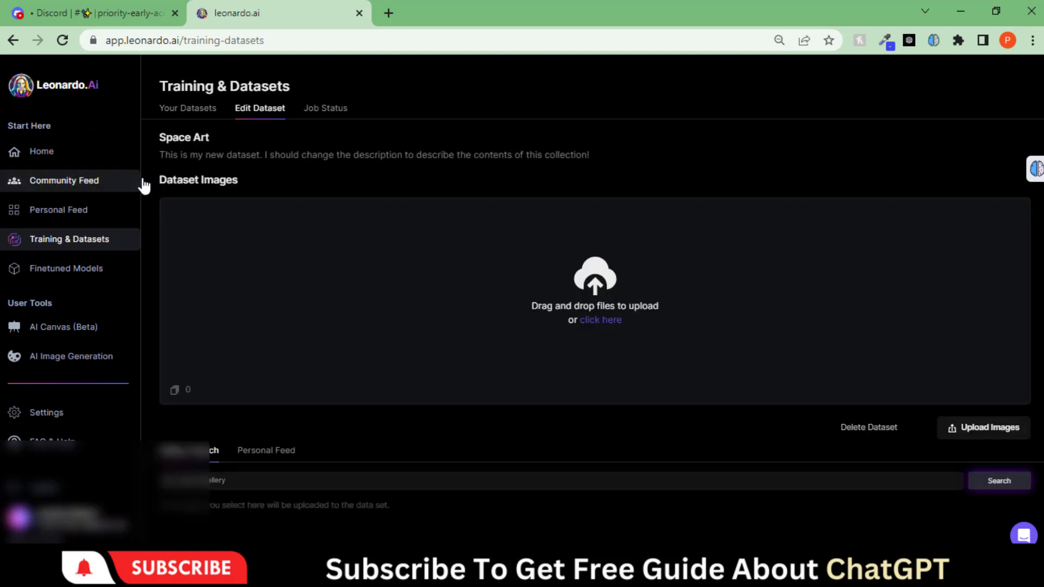
pyautogui.moveTo(150, 182); pyautogui.dragTo(266, 197)
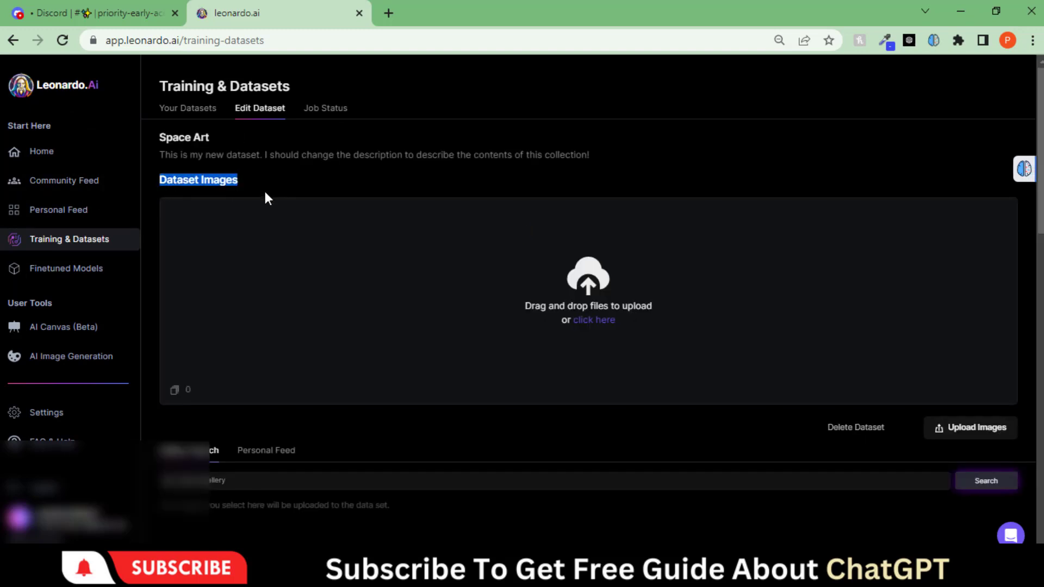
pyautogui.click(266, 193)
# Save the first 'space pixel art' Google Images result to the computer
pyautogui.click(388, 12)
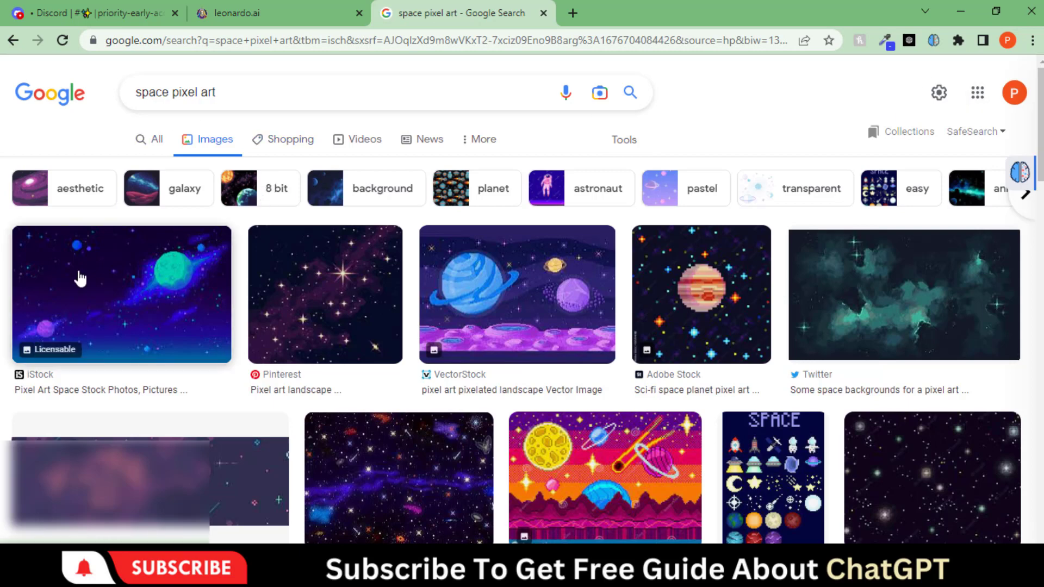
pyautogui.click(75, 311)
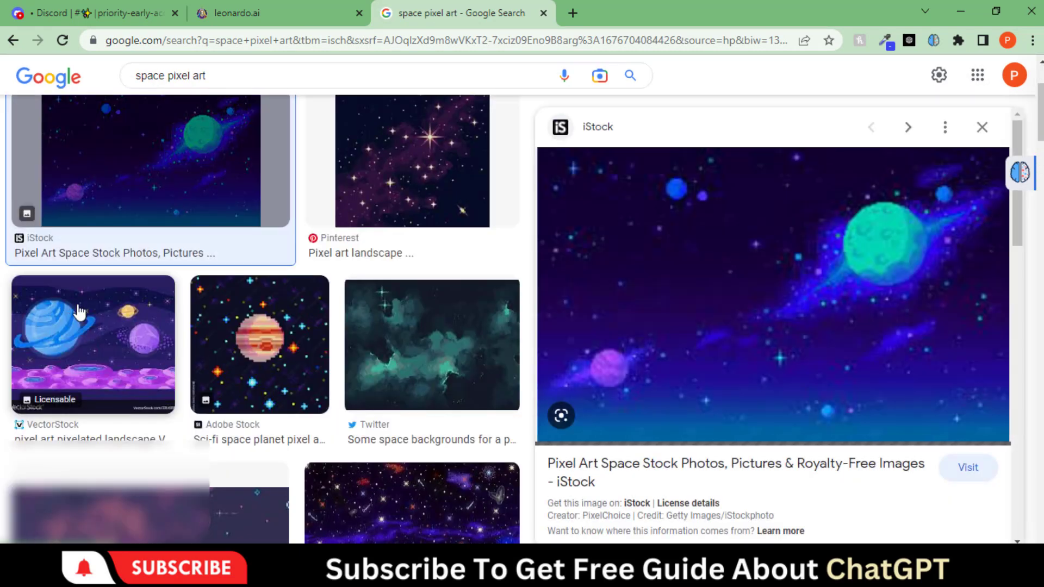
pyautogui.rightClick(642, 329)
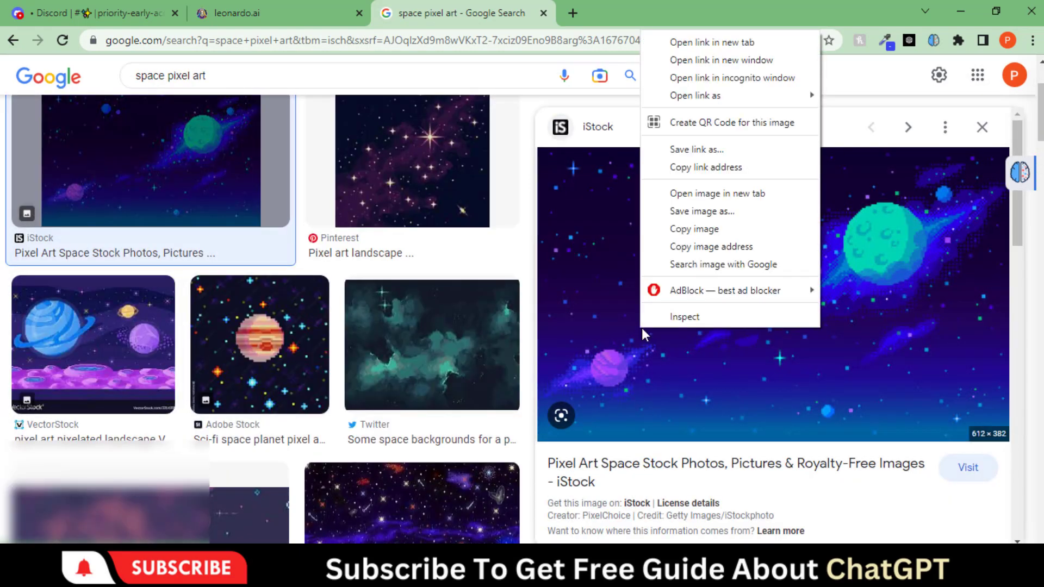
pyautogui.click(720, 212)
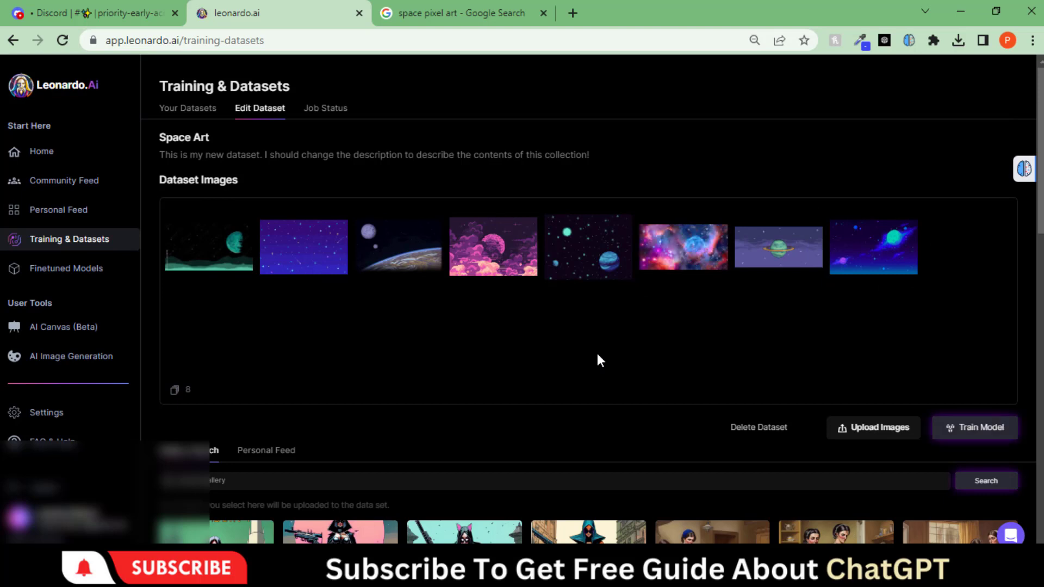
# Open Train Model for Space Art and enter the description 'pixel art of space'
pyautogui.click(958, 427)
pyautogui.click(561, 278)
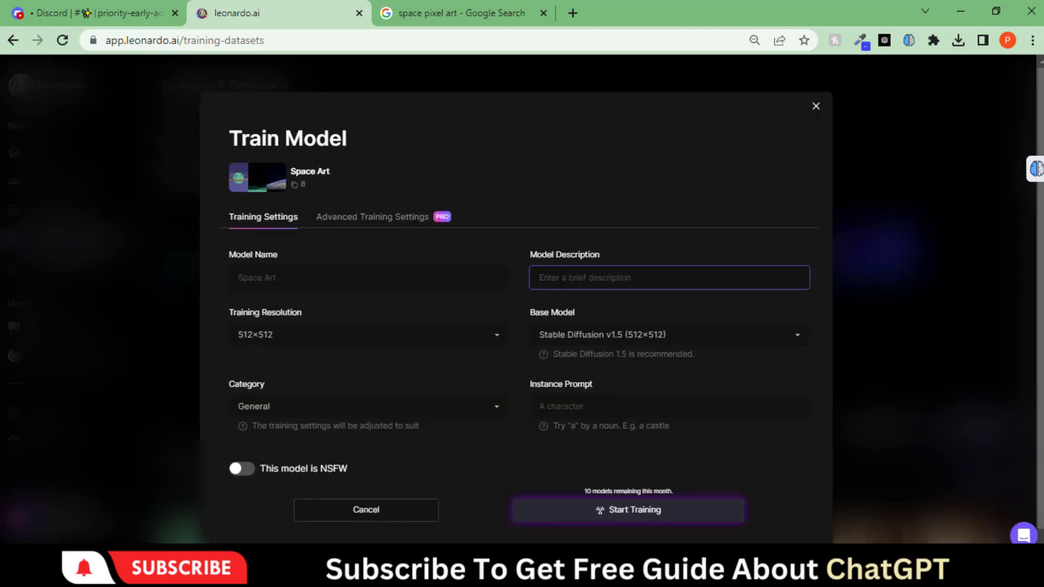
pyautogui.write('pixel art of space')
# Keep 512×512, Stable Diffusion v1.5 and General, set instance prompt 'space art', and start training
pyautogui.click(425, 338)
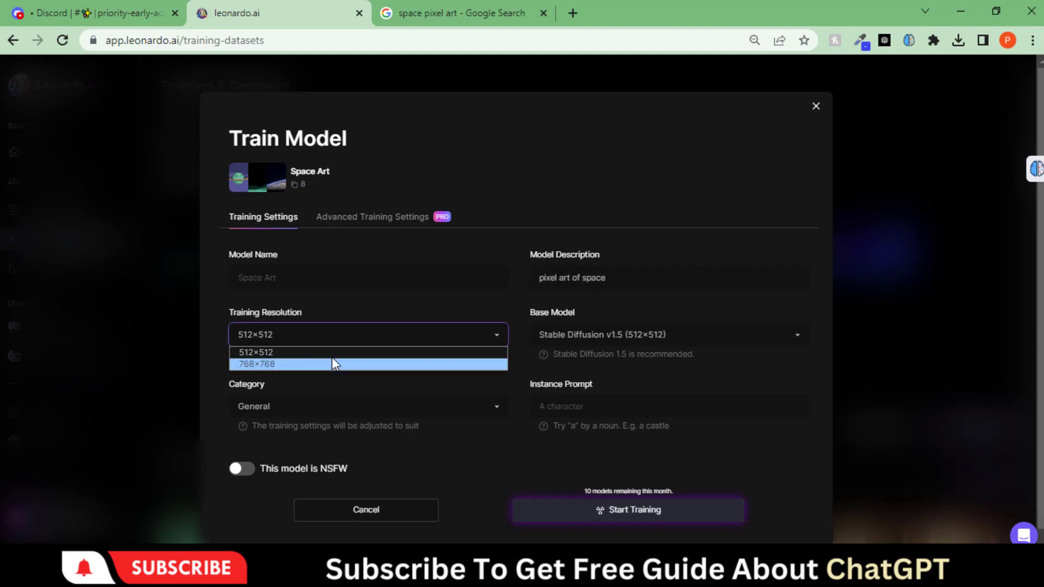
pyautogui.click(332, 351)
pyautogui.click(590, 334)
pyautogui.click(604, 351)
pyautogui.click(418, 408)
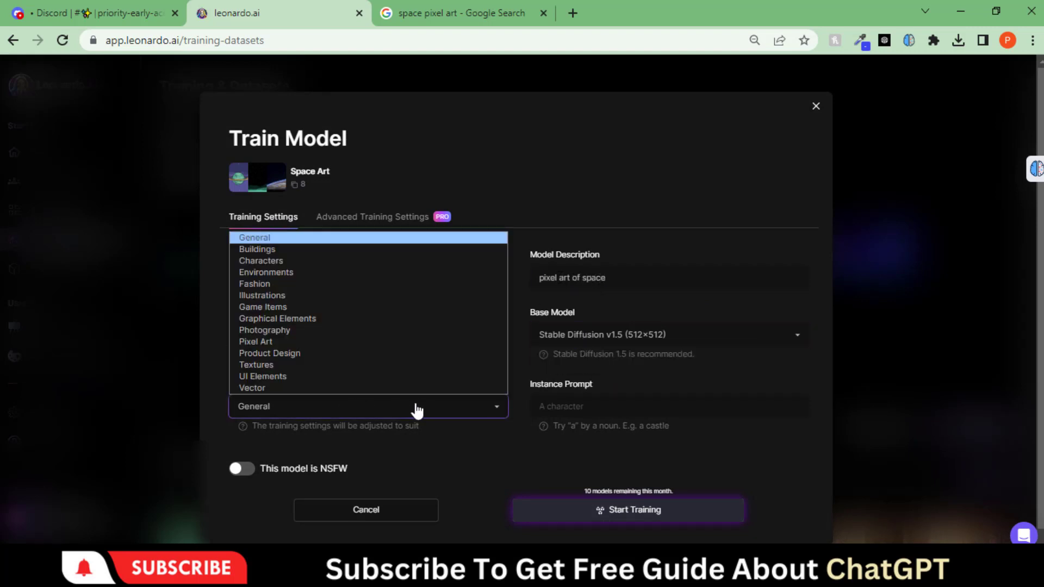
pyautogui.click(445, 416)
pyautogui.click(653, 405)
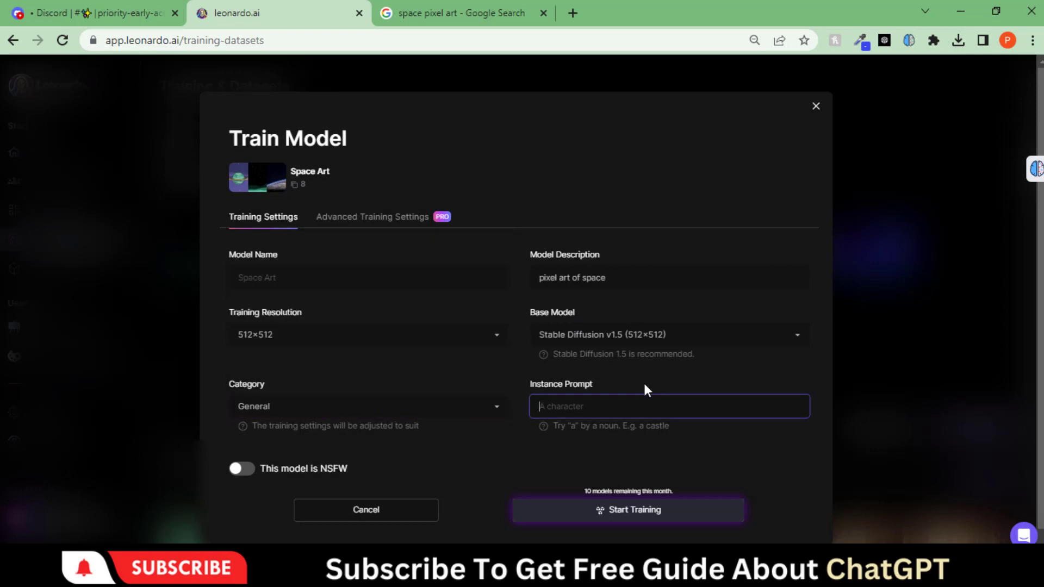
pyautogui.write('space art')
pyautogui.click(512, 438)
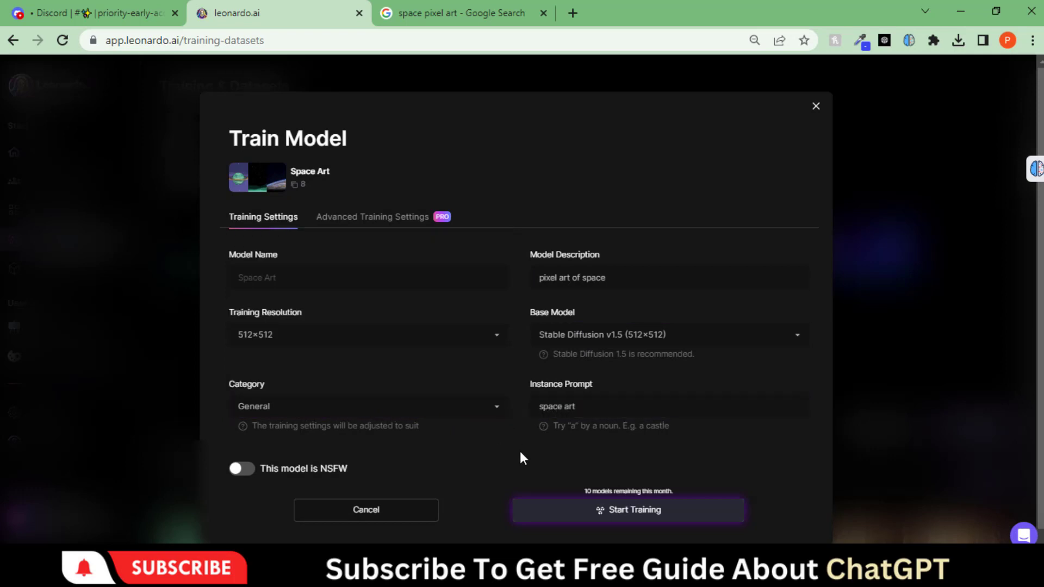
pyautogui.click(634, 516)
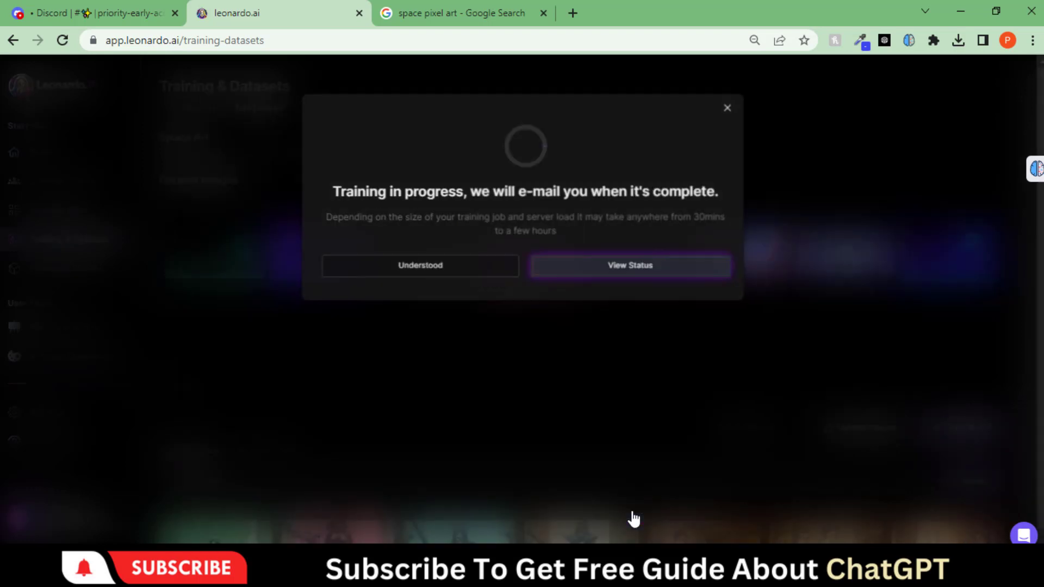
# Generate four images from 'space' with the Space Art model and close the Google tab
pyautogui.click(137, 256)
pyautogui.tripleClick(298, 226)
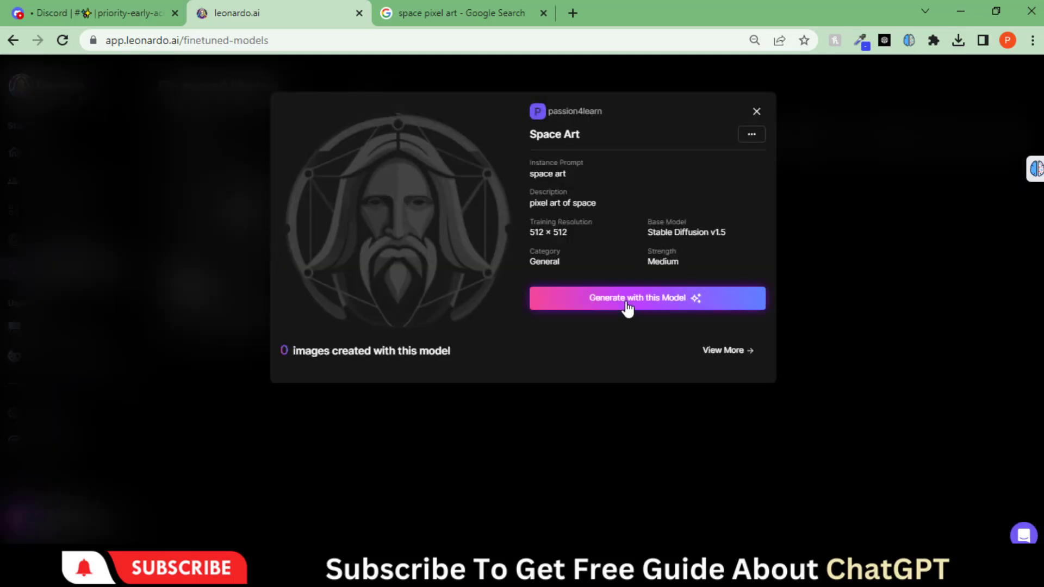
pyautogui.click(622, 299)
pyautogui.write('space')
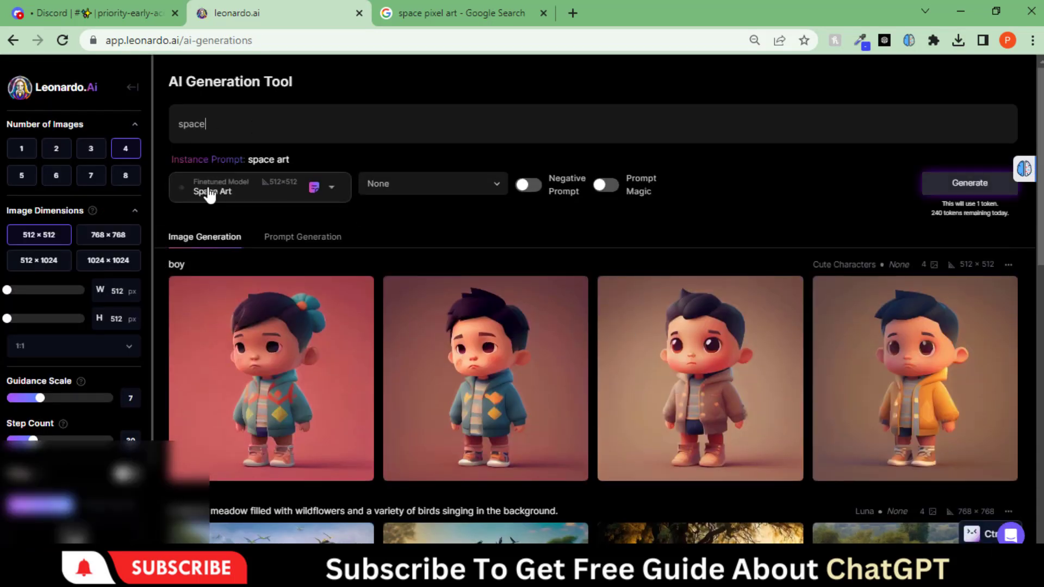
pyautogui.click(960, 190)
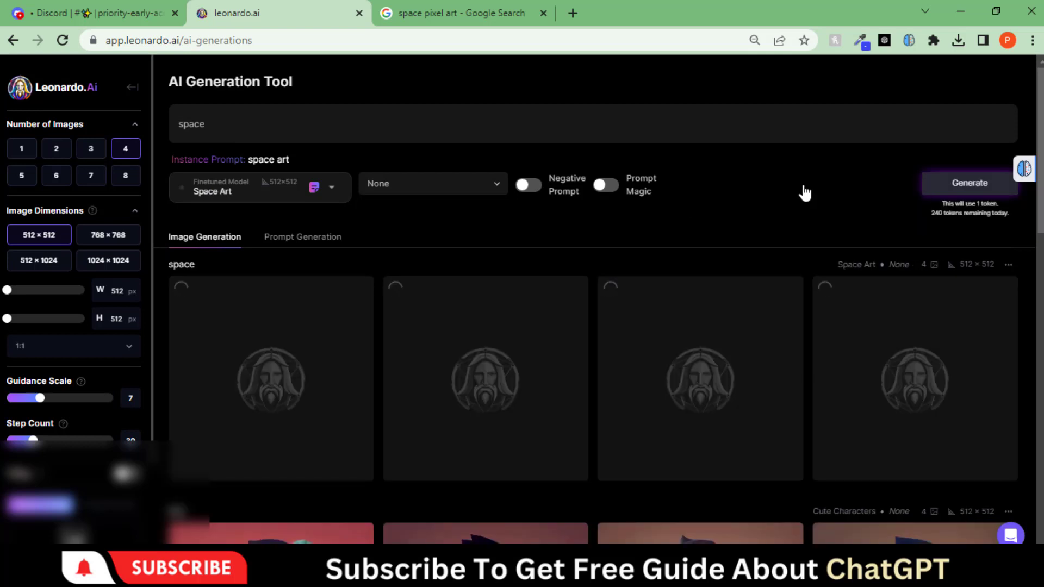
pyautogui.click(543, 13)
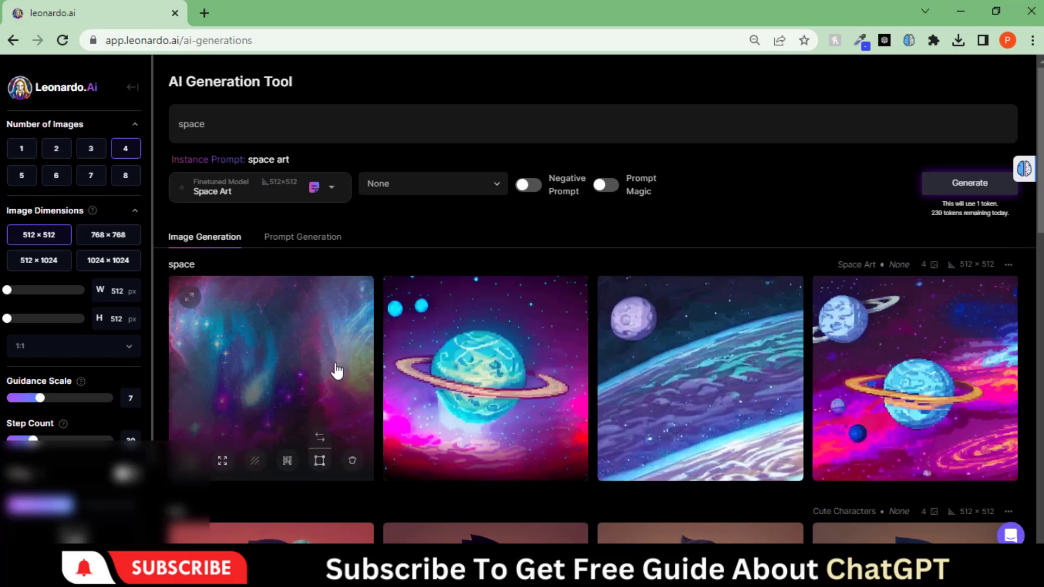
# Browse all four generated planet images full size in the lightbox, keeping the original versions
pyautogui.click(279, 394)
pyautogui.click(459, 517)
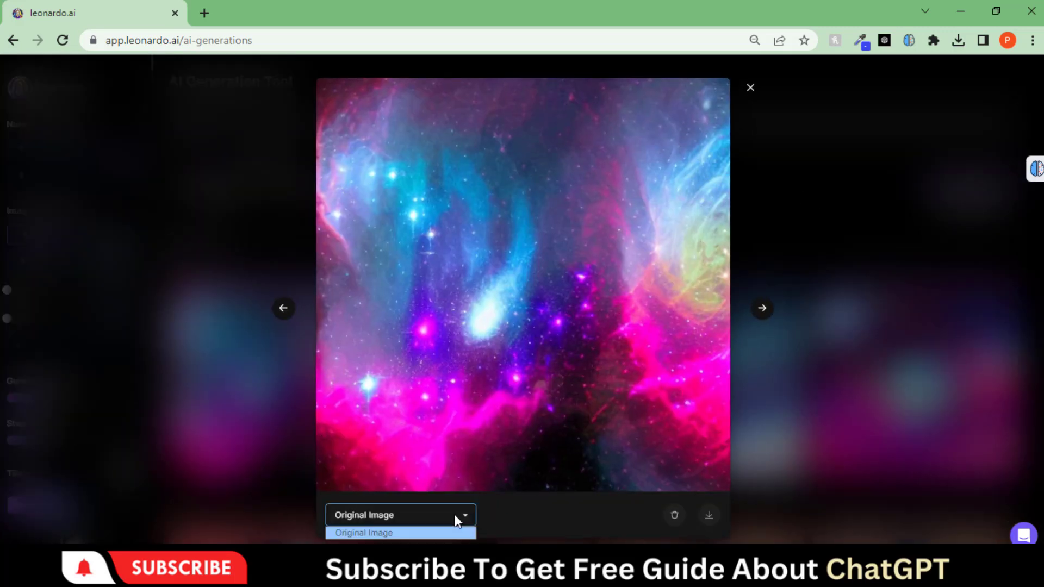
pyautogui.click(381, 532)
pyautogui.click(763, 309)
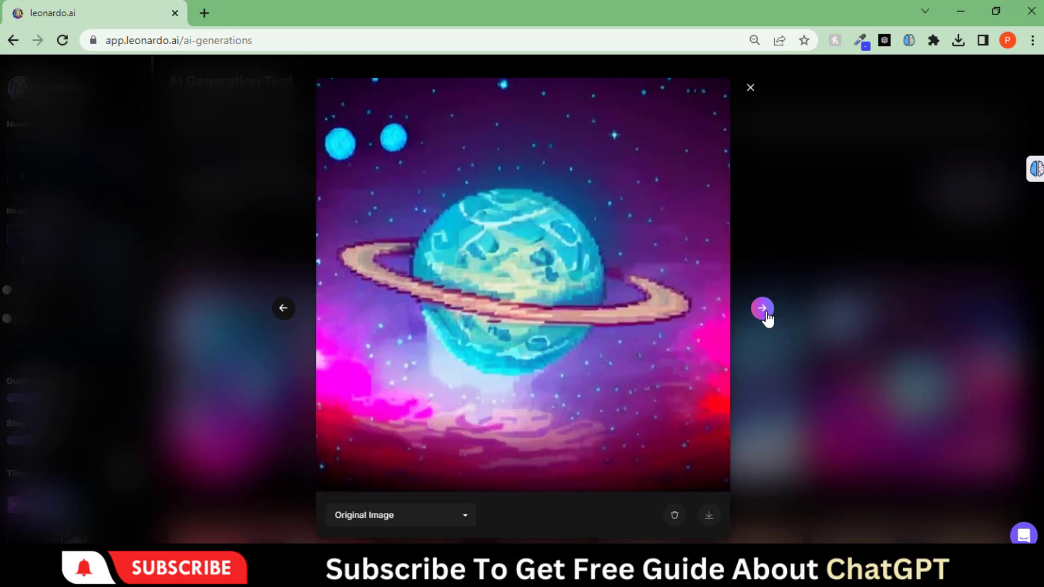
pyautogui.click(763, 309)
pyautogui.click(762, 308)
pyautogui.click(750, 88)
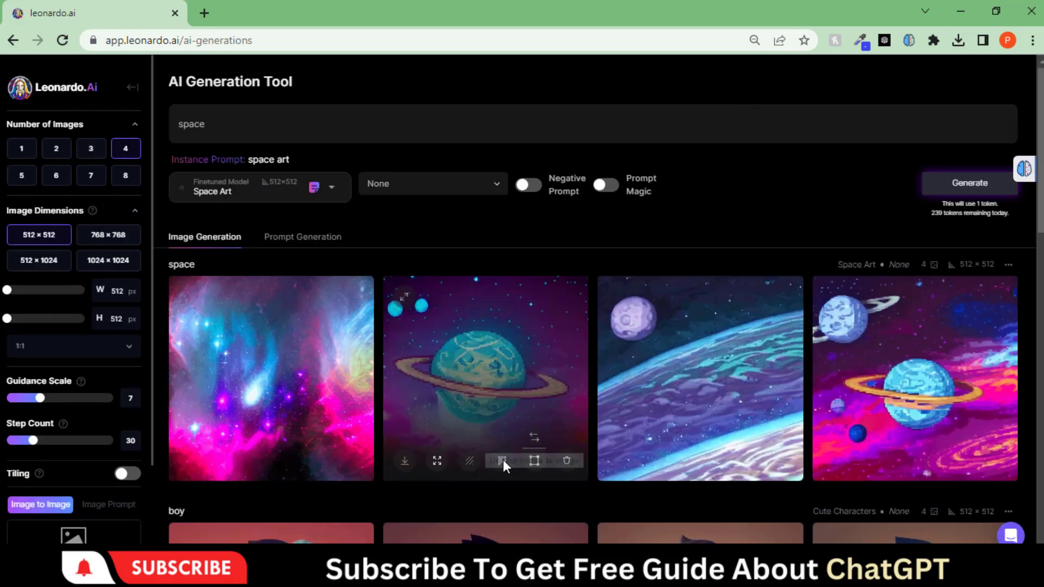
# Upscale the ringed blue planet image and inspect the upscaled result full size
pyautogui.click(502, 461)
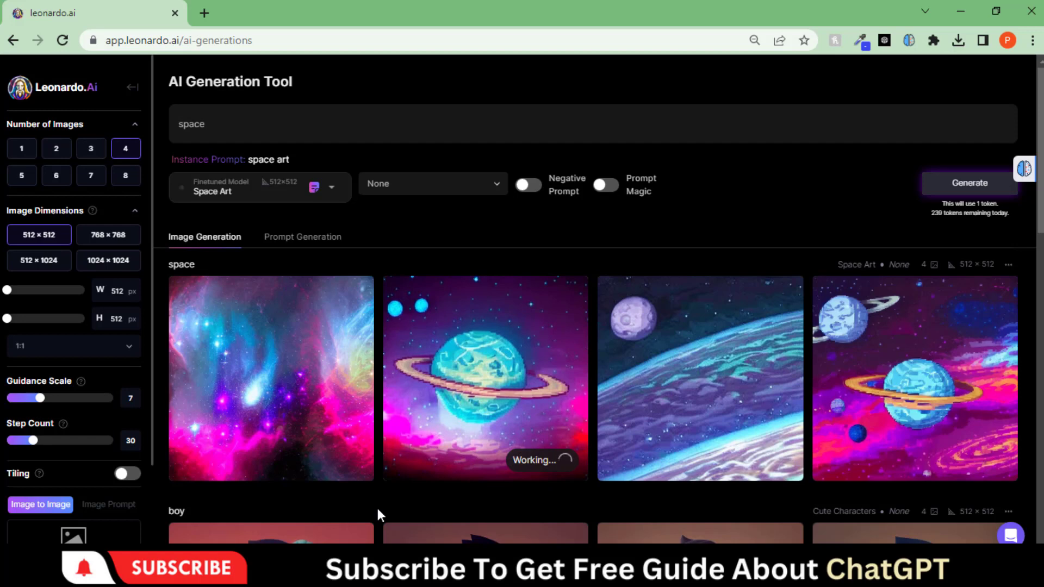
pyautogui.click(454, 405)
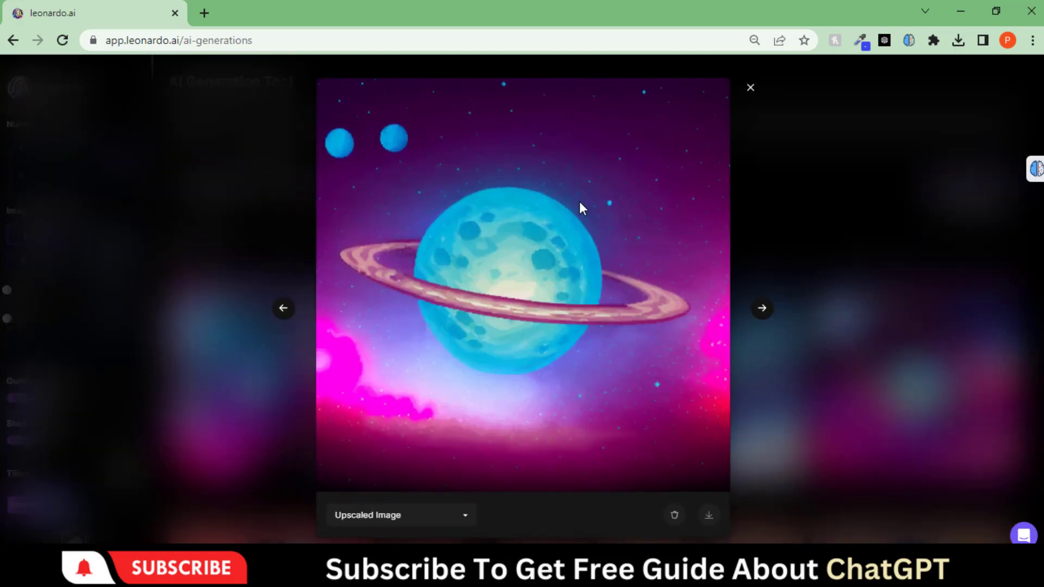
pyautogui.click(750, 89)
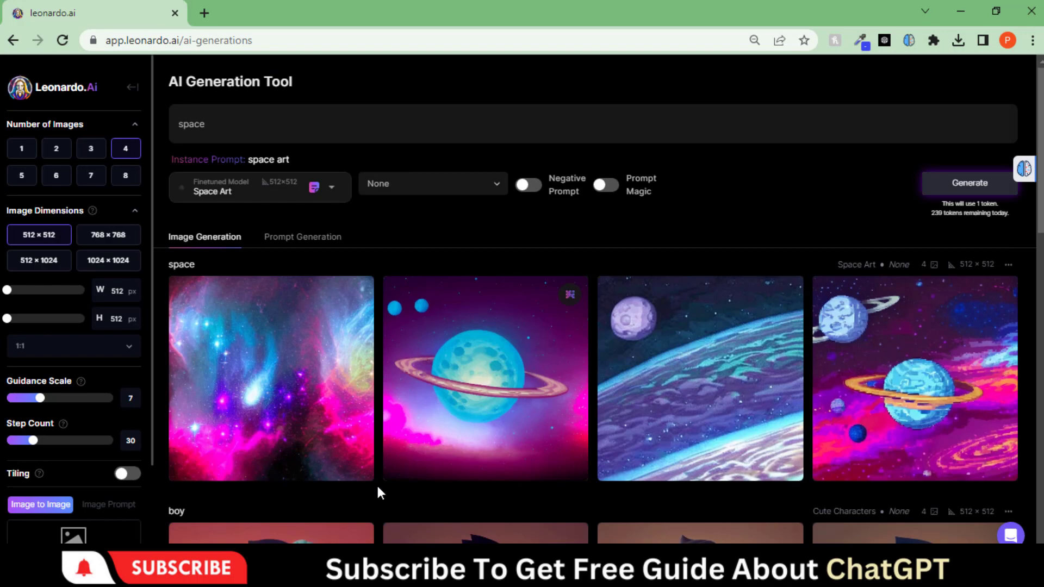